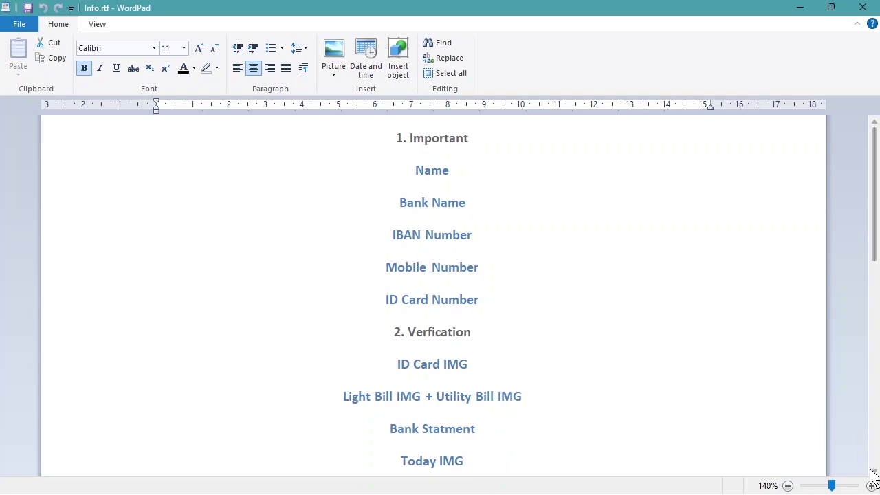
# Minimize the Info.rtf notes document after reviewing the Payoneer details list.
pyautogui.click(798, 10)
# Search Google for 'payoneer' and open the official Payoneer website in a new tab.
pyautogui.click(799, 9)
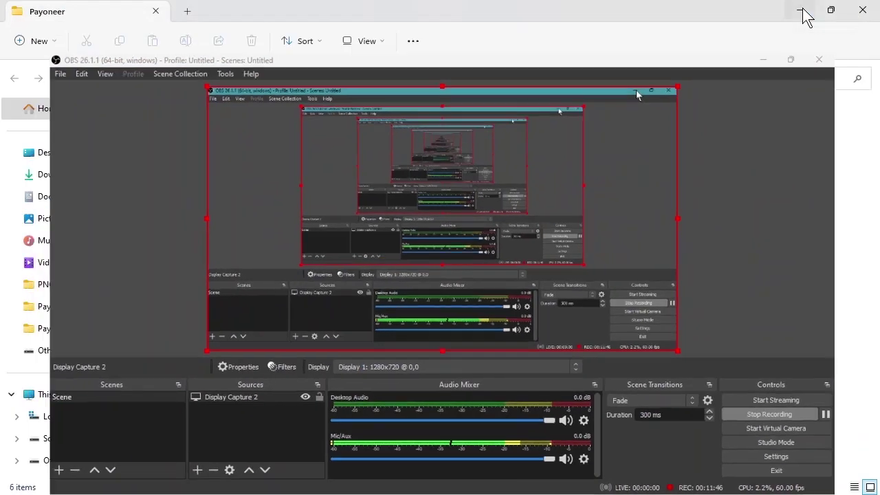
pyautogui.click(799, 11)
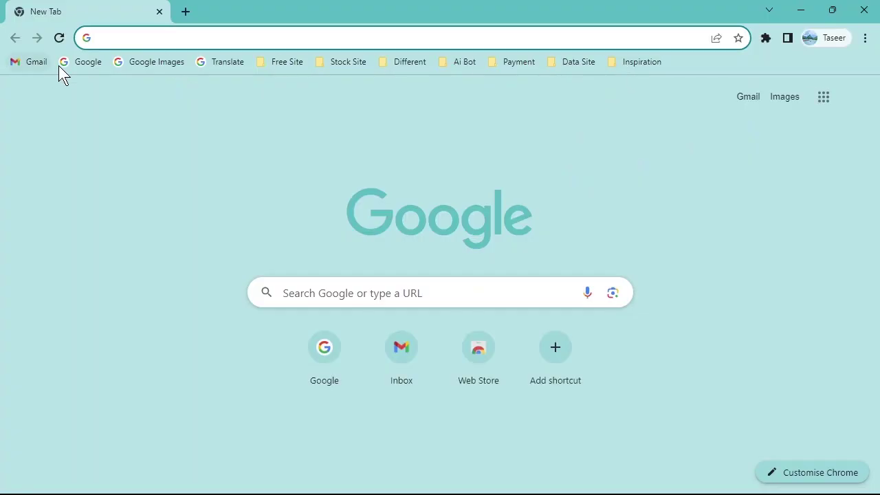
pyautogui.click(85, 62)
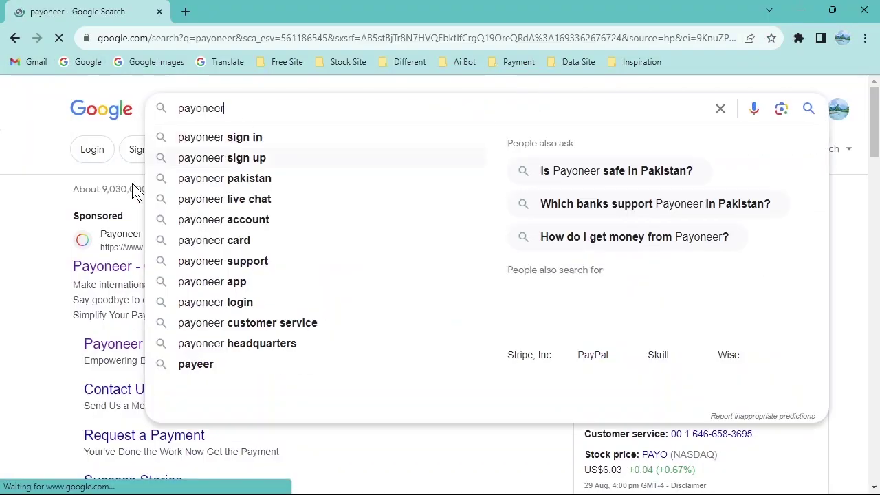
pyautogui.click(53, 249)
pyautogui.scroll(-3, 76, 264)
pyautogui.scroll(-2, 115, 268)
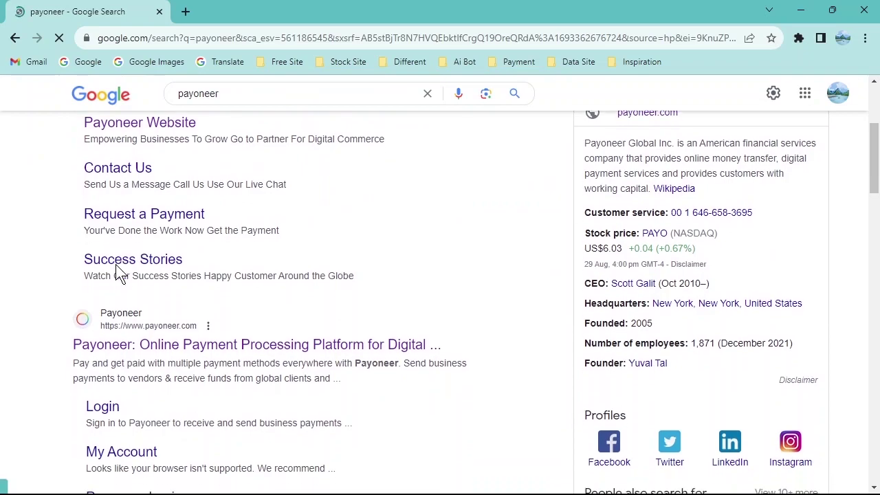
pyautogui.scroll(5, 113, 278)
pyautogui.click(118, 242)
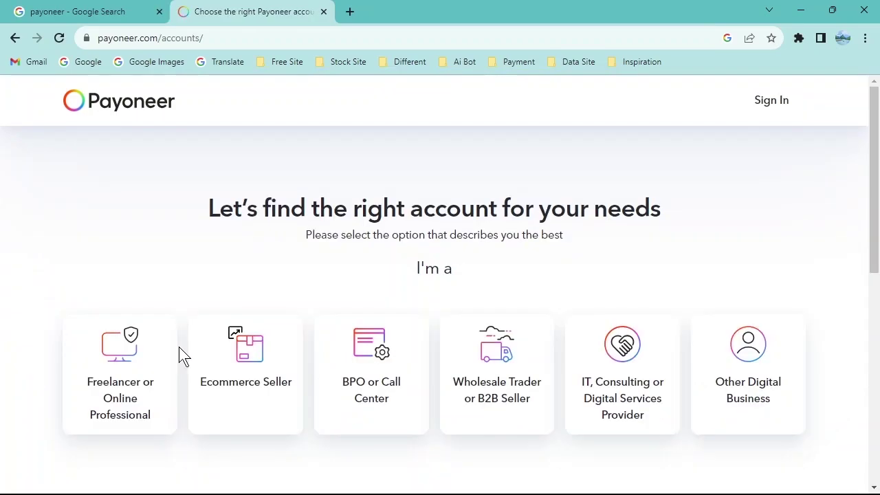
# Start a Payoneer account for getting paid by international clients at 5,000–9,999 USD monthly.
pyautogui.click(116, 391)
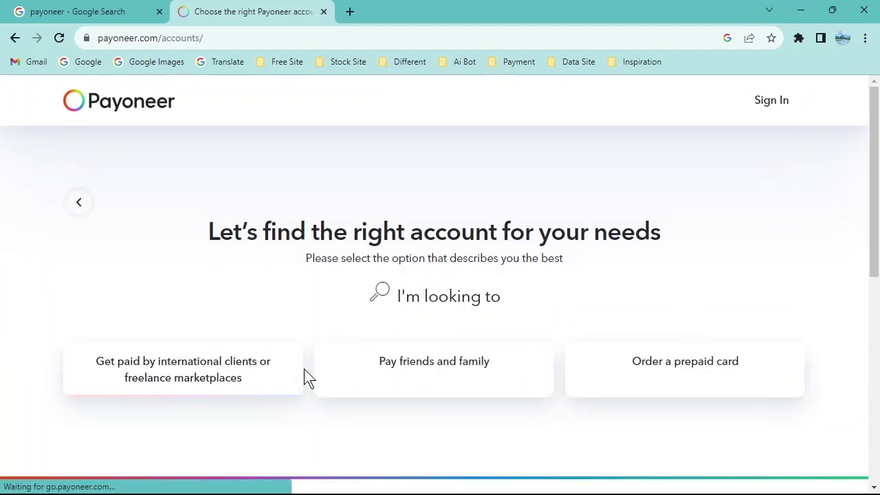
pyautogui.click(189, 375)
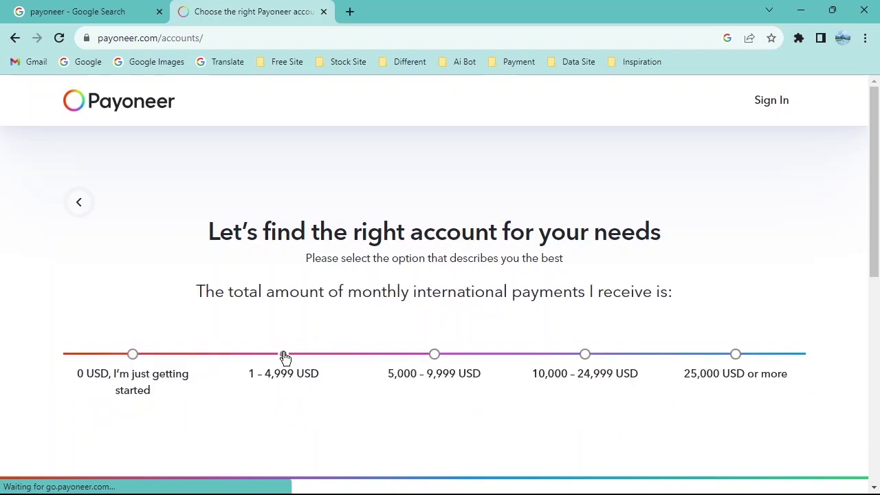
pyautogui.click(436, 356)
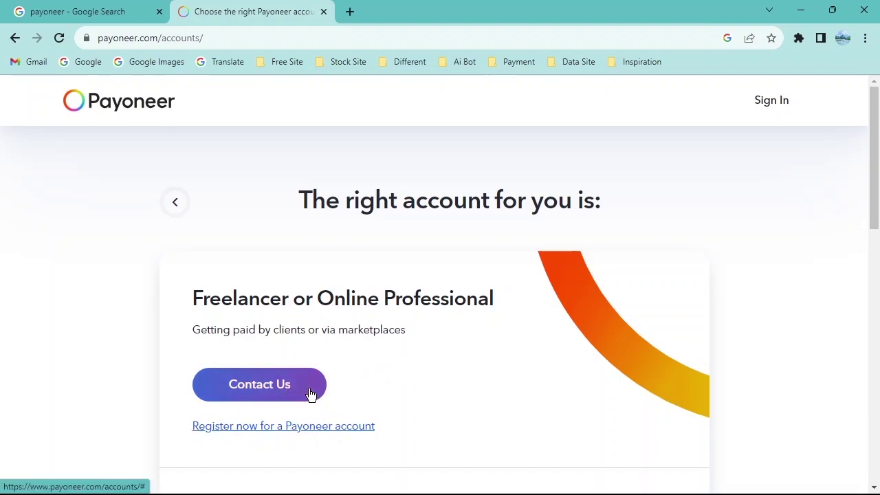
pyautogui.click(300, 424)
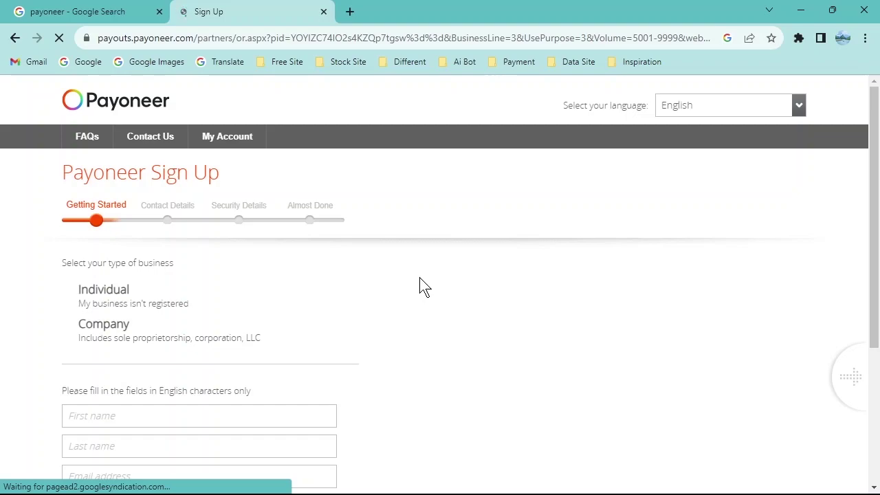
# Register as an Individual, entering first and last name and the e-mail address twice.
pyautogui.scroll(-3, 424, 287)
pyautogui.scroll(3, 424, 288)
pyautogui.scroll(-2, 425, 287)
pyautogui.click(67, 152)
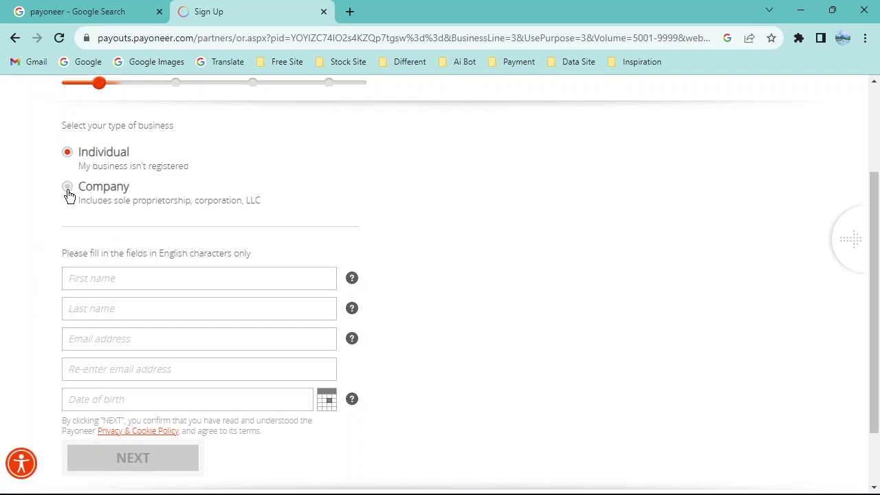
pyautogui.click(122, 275)
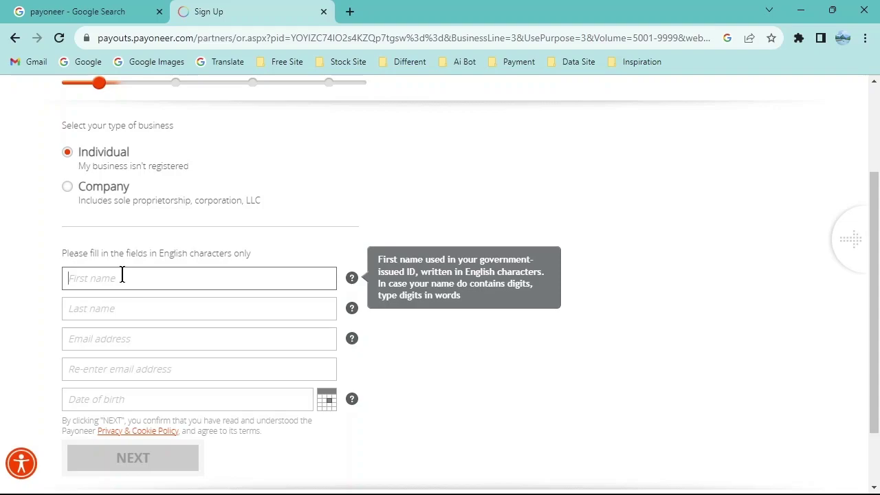
pyautogui.click(122, 276)
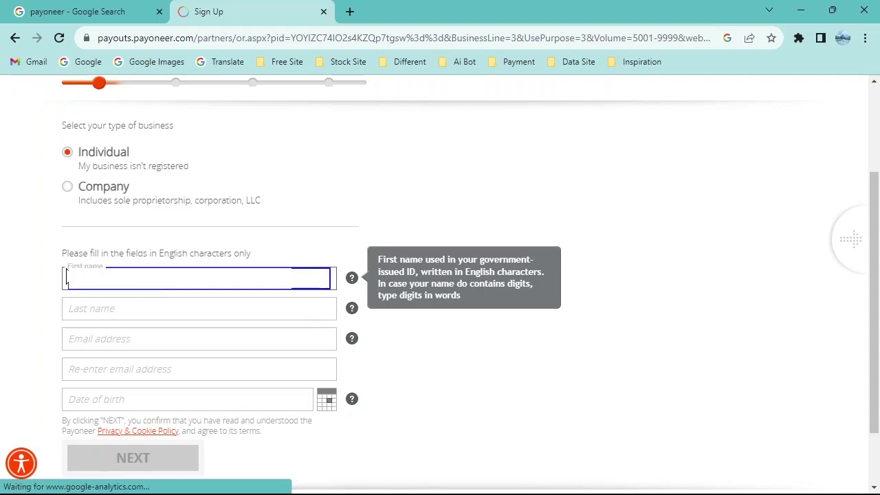
pyautogui.click(108, 309)
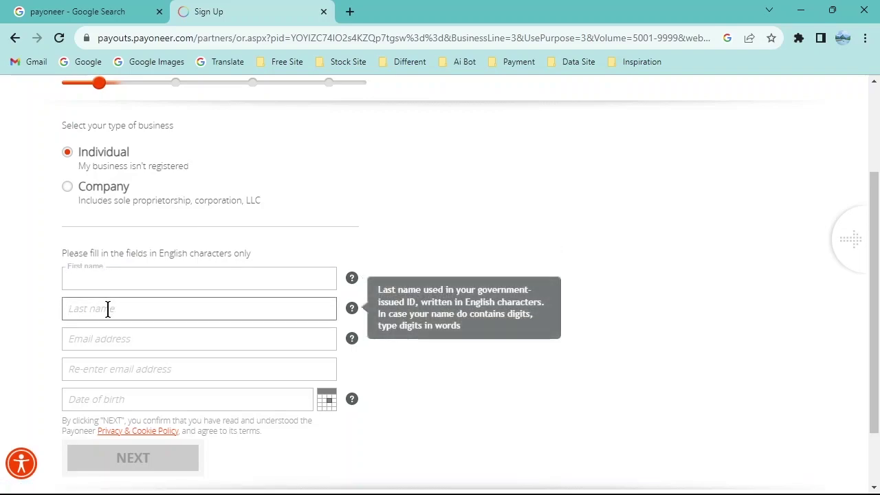
pyautogui.click(128, 338)
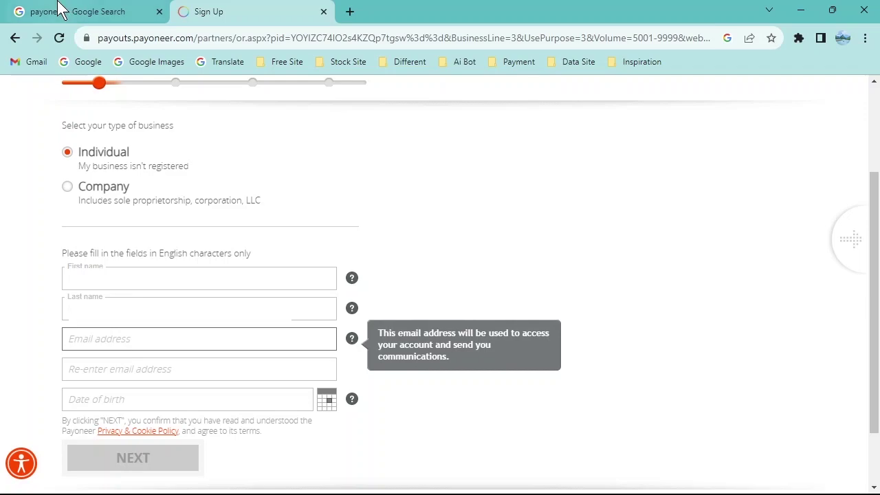
pyautogui.hotkey('ctrl', 'v')
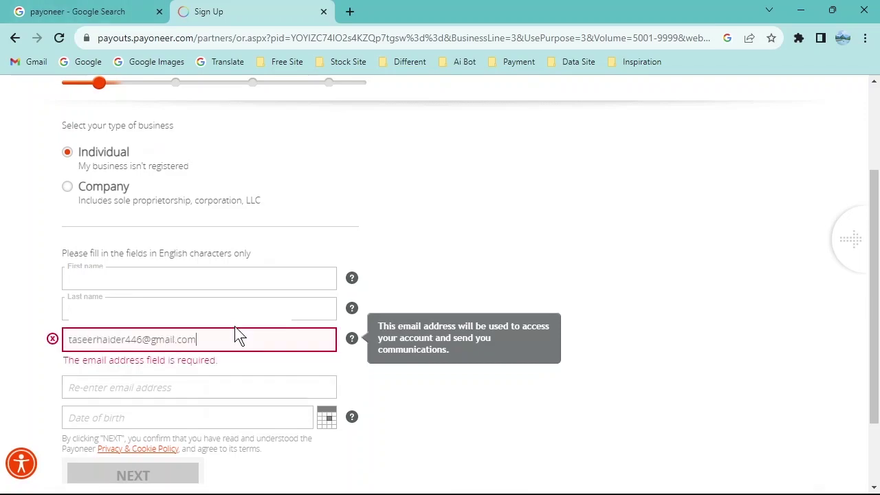
pyautogui.click(214, 387)
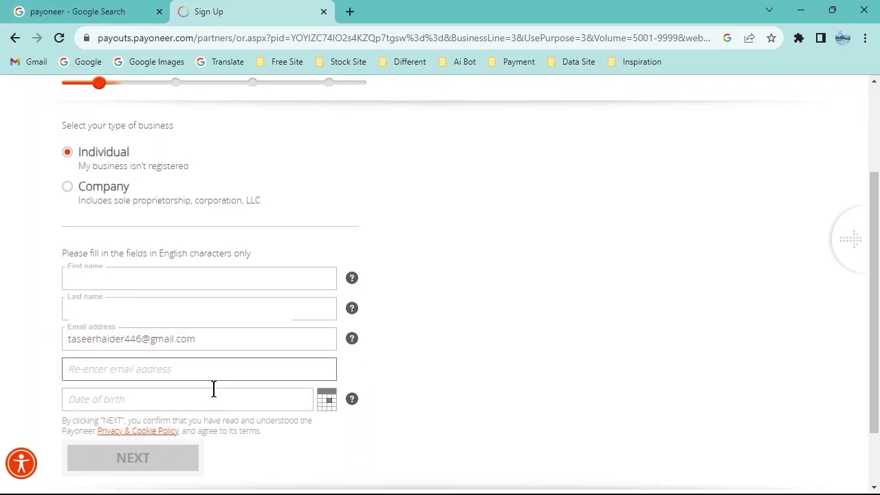
pyautogui.hotkey('ctrl', 'v')
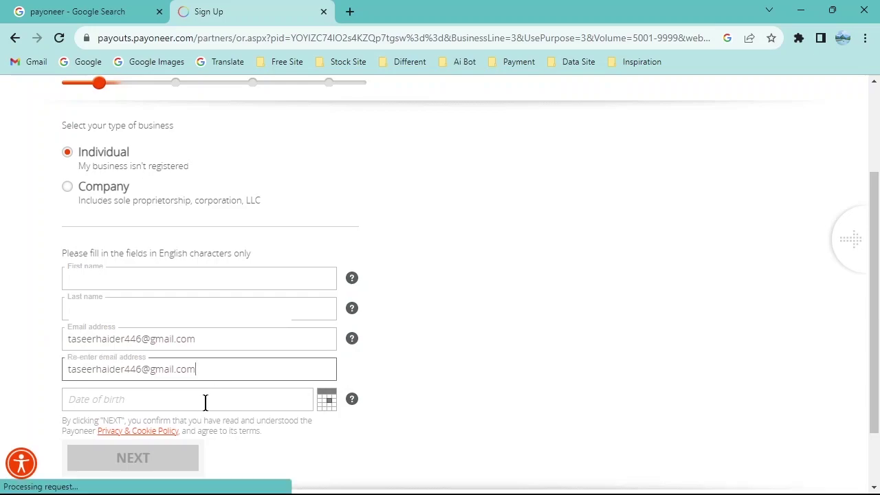
pyautogui.click(205, 403)
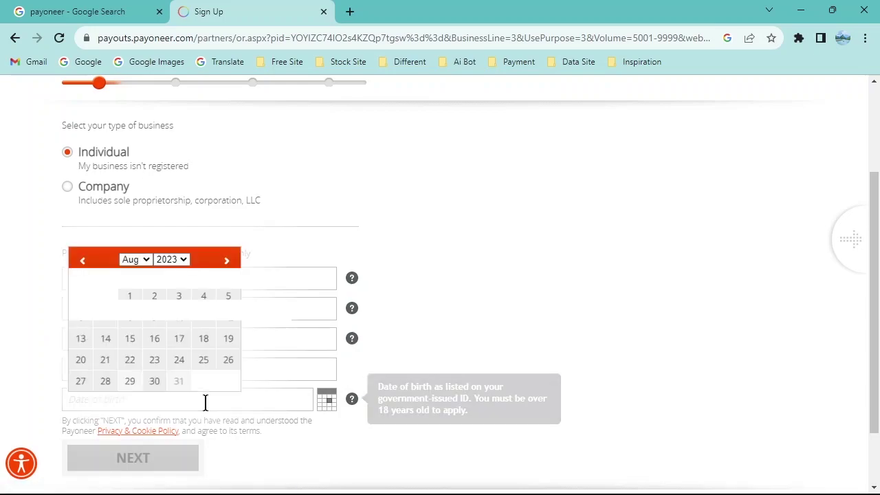
pyautogui.click(399, 361)
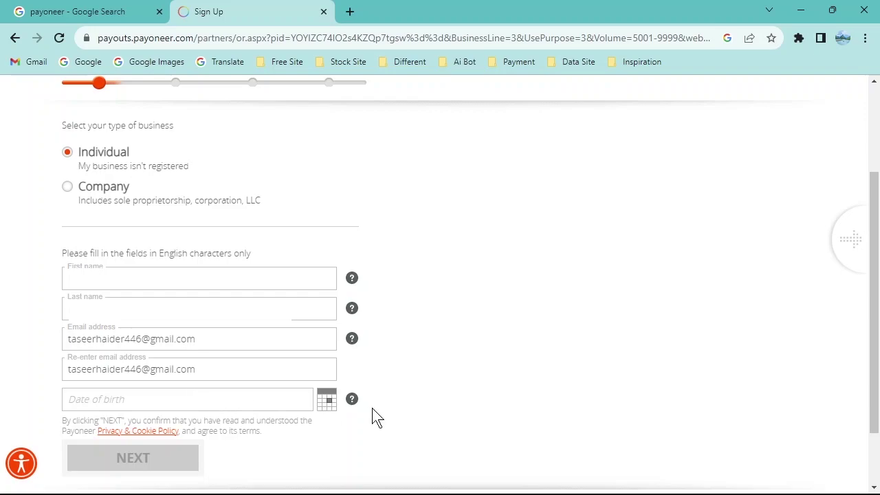
pyautogui.click(326, 399)
pyautogui.click(171, 259)
pyautogui.scroll(4, 167, 165)
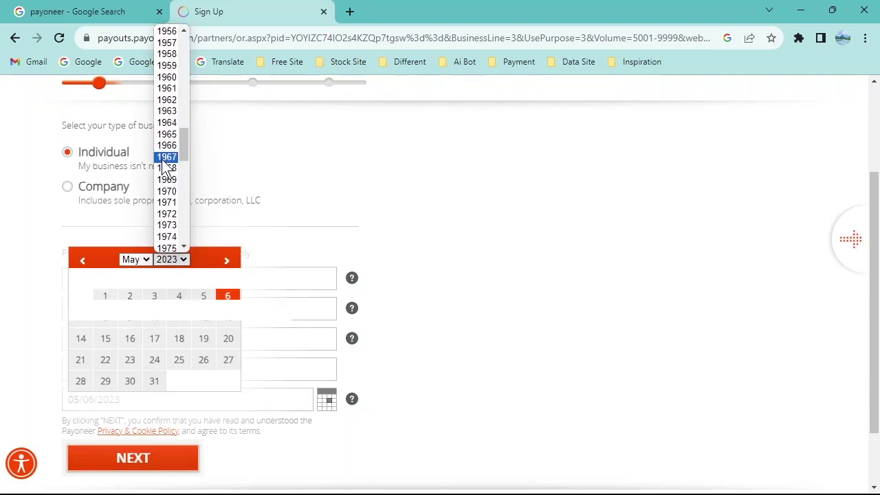
pyautogui.click(167, 157)
pyautogui.click(466, 340)
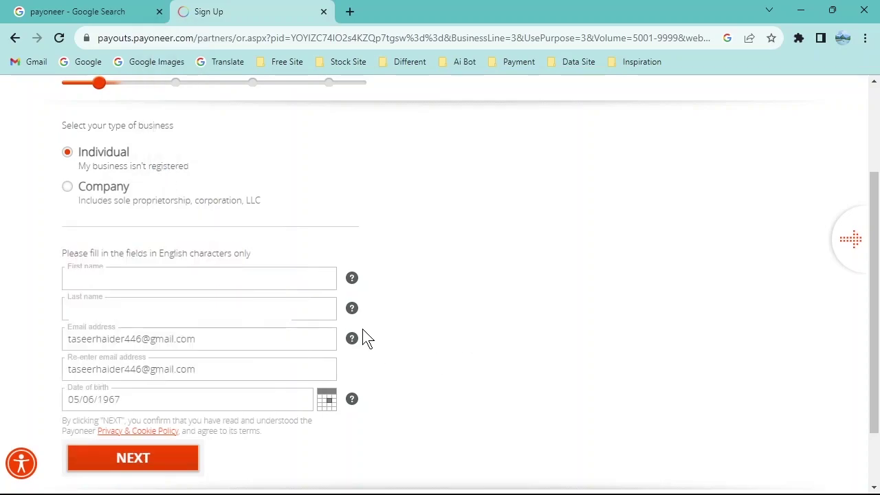
pyautogui.scroll(-1, 363, 338)
pyautogui.click(132, 390)
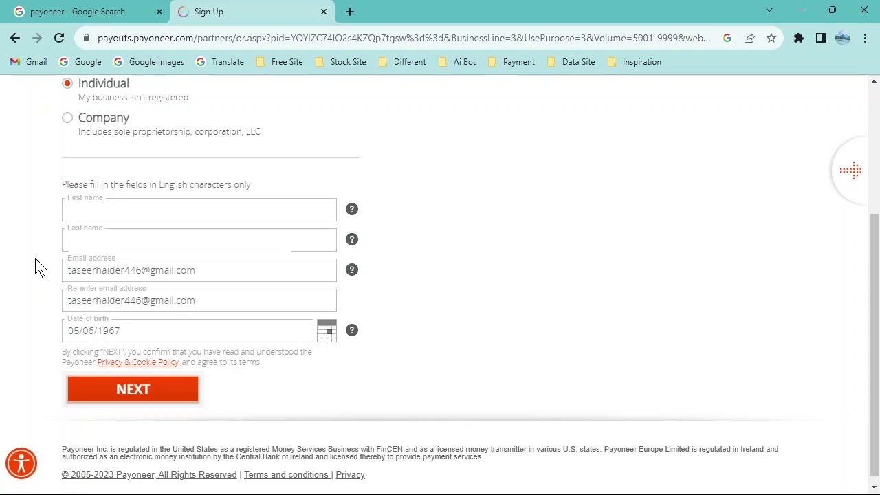
pyautogui.click(137, 387)
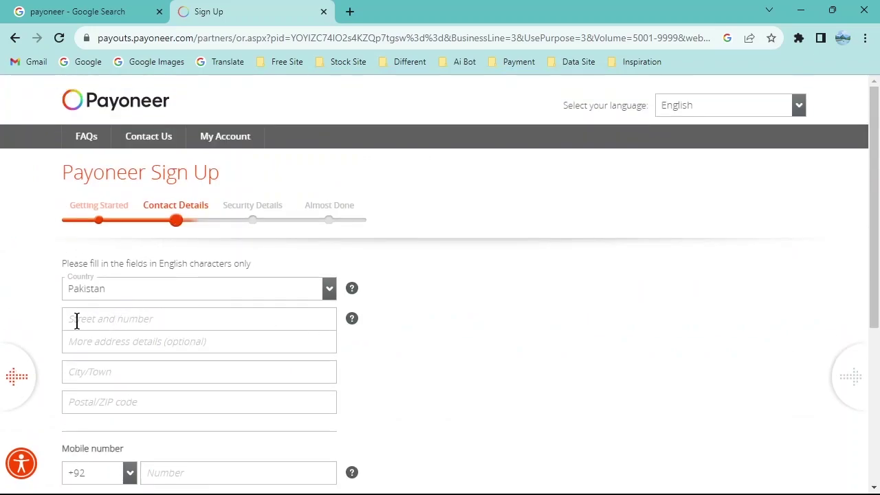
# Enter the street and number and the additional address details.
pyautogui.click(147, 320)
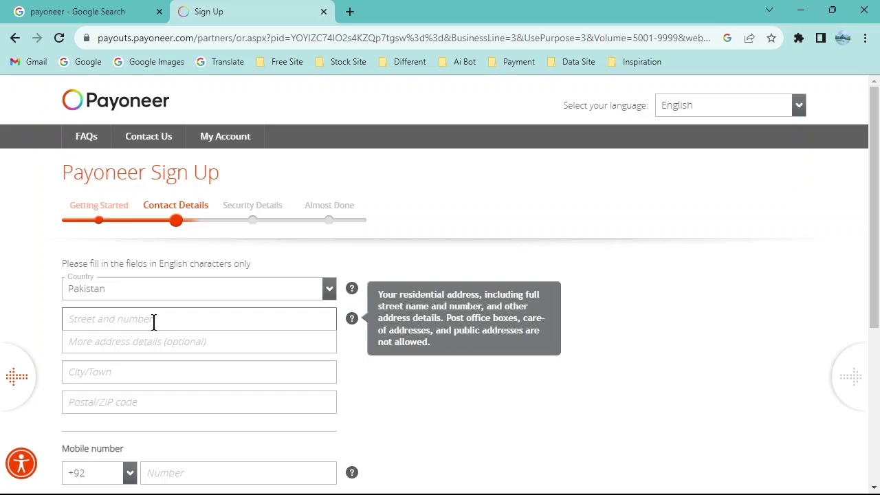
pyautogui.click(153, 321)
pyautogui.click(182, 342)
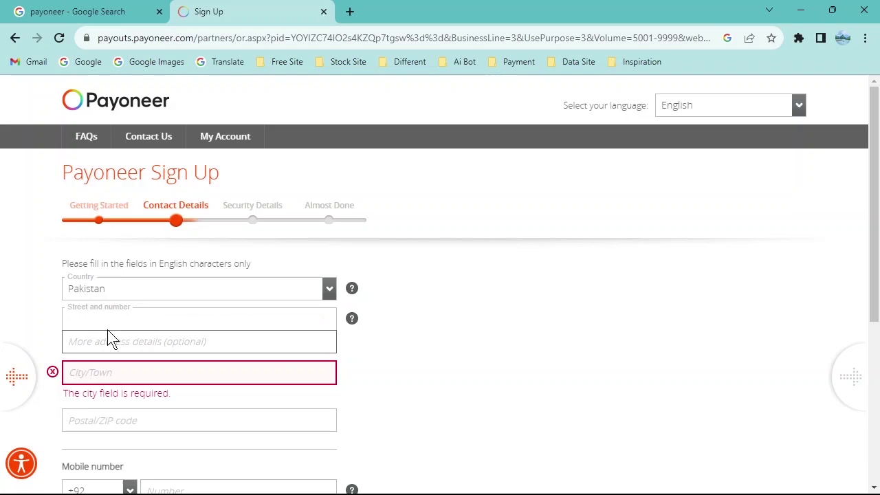
pyautogui.hotkey('shift', 'Tab')
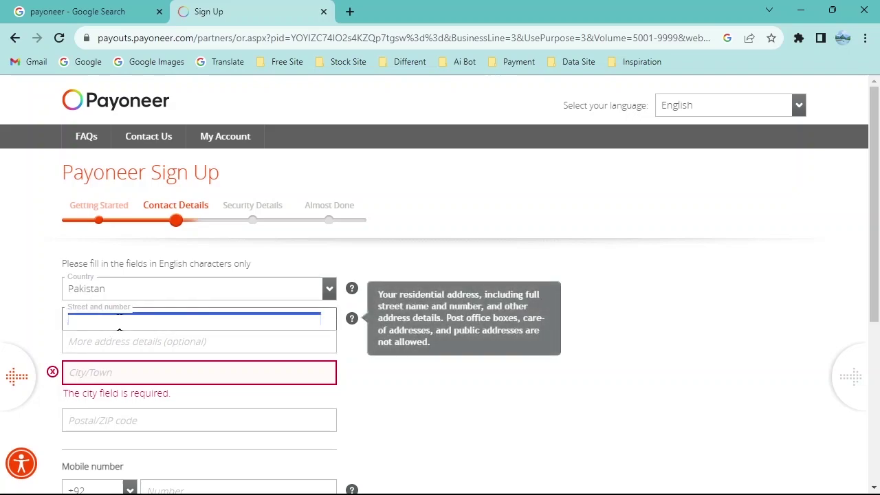
pyautogui.click(134, 337)
# Fill in the City/Town and the Postal/ZIP code fields.
pyautogui.click(148, 371)
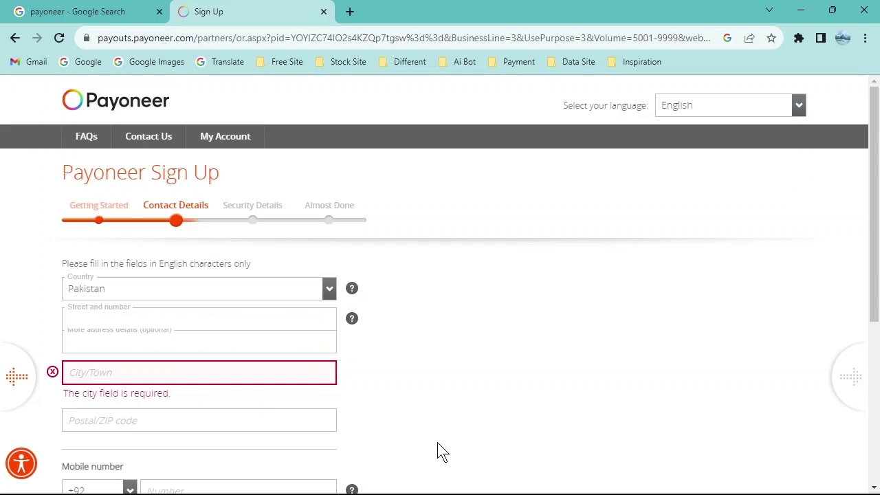
pyautogui.scroll(-1, 439, 450)
pyautogui.click(212, 305)
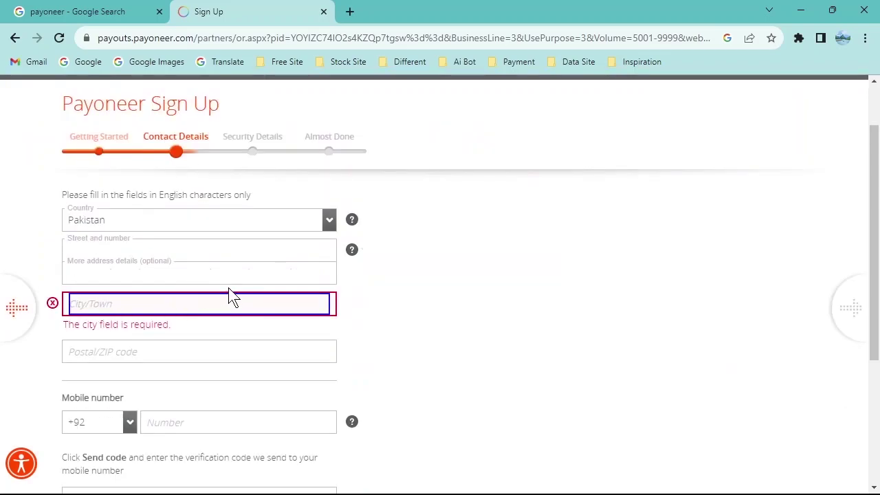
pyautogui.click(253, 268)
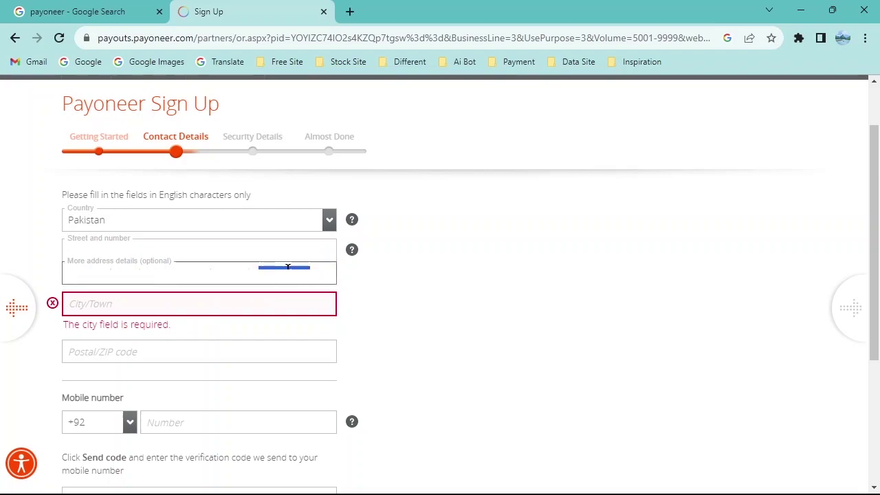
pyautogui.moveTo(253, 268); pyautogui.dragTo(323, 275)
pyautogui.click(253, 313)
pyautogui.click(401, 335)
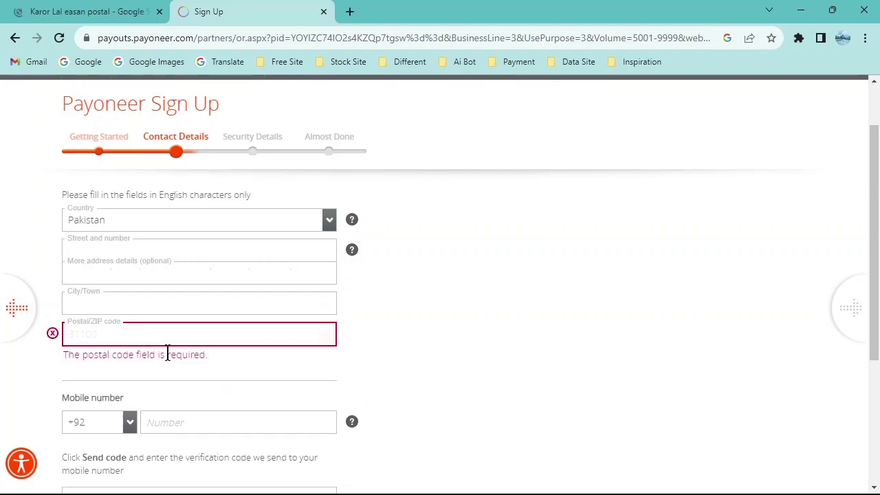
pyautogui.click(366, 374)
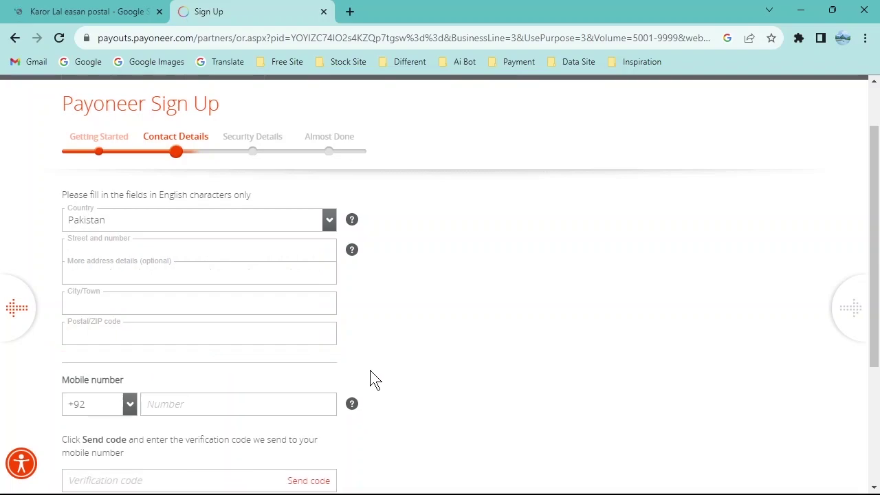
# Enter the mobile number and the texted verification code, then continue to Security Details.
pyautogui.click(326, 408)
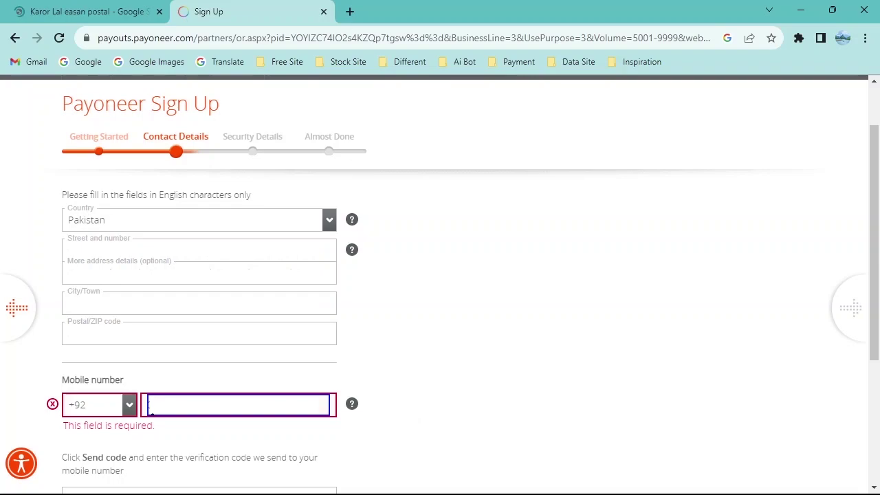
pyautogui.click(467, 392)
pyautogui.scroll(-2, 464, 391)
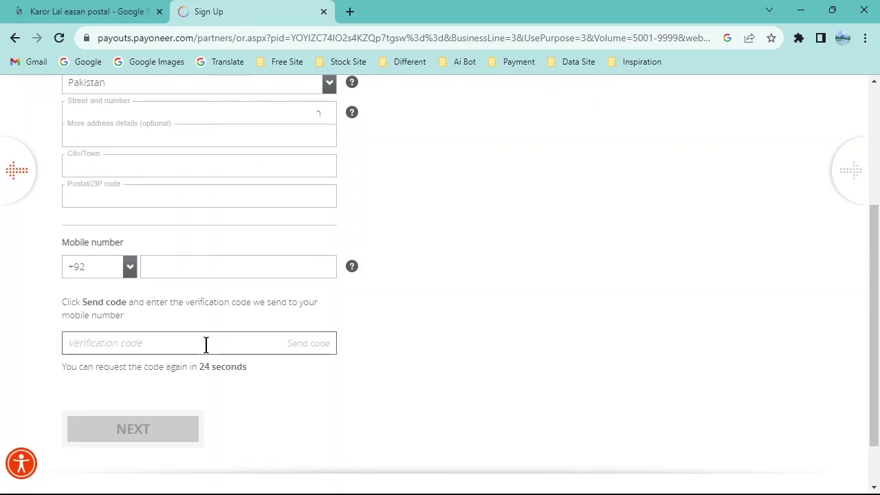
pyautogui.click(206, 345)
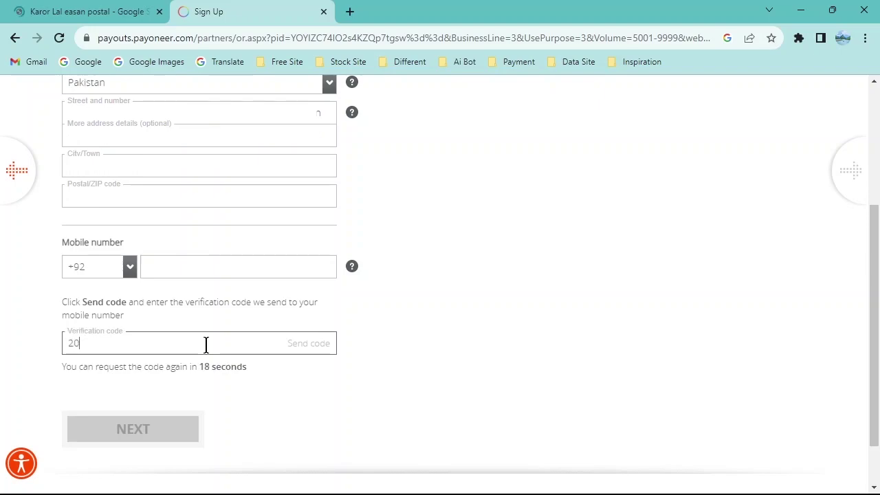
pyautogui.click(144, 432)
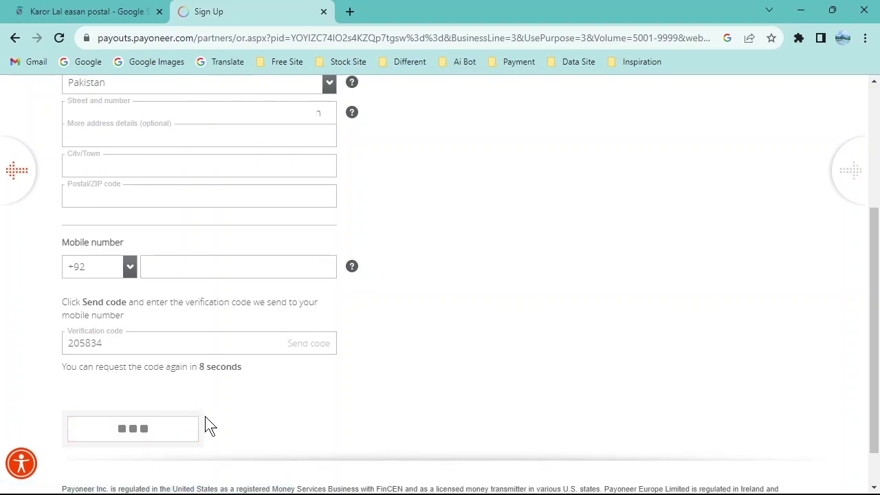
# Set the account password using Chrome's suggested strong password, confirming it.
pyautogui.click(212, 255)
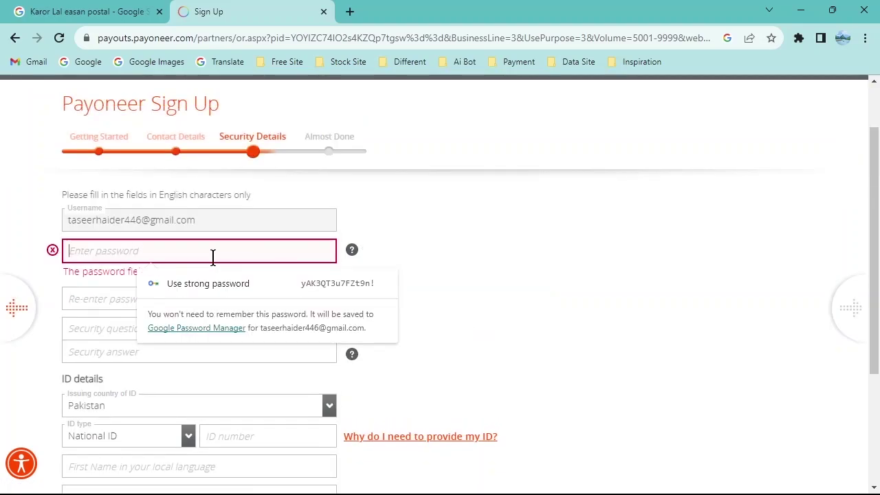
pyautogui.click(206, 282)
pyautogui.click(120, 277)
pyautogui.hotkey('ctrl', 'v')
# Choose the first-grade-teacher security question and enter its answer.
pyautogui.click(282, 310)
pyautogui.click(147, 244)
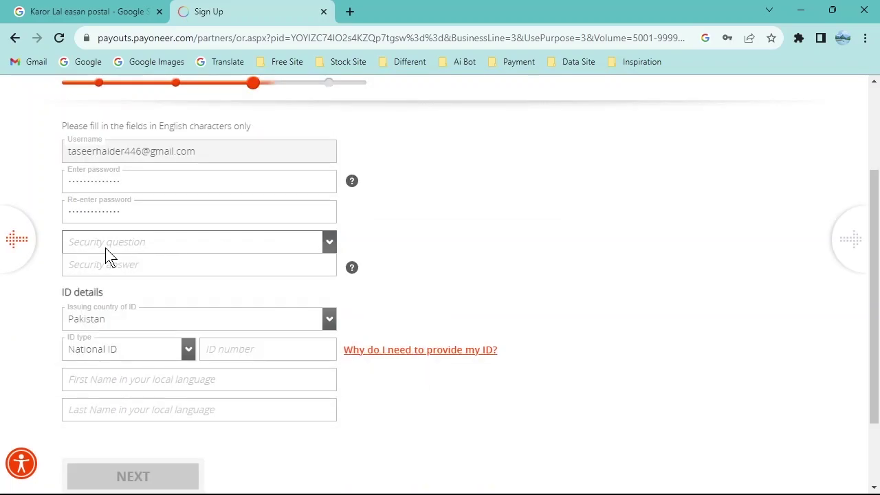
pyautogui.click(129, 249)
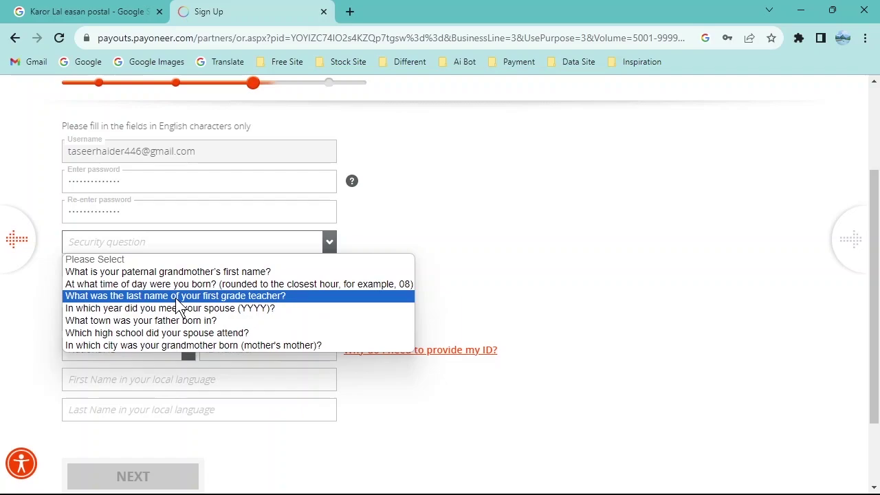
pyautogui.click(175, 296)
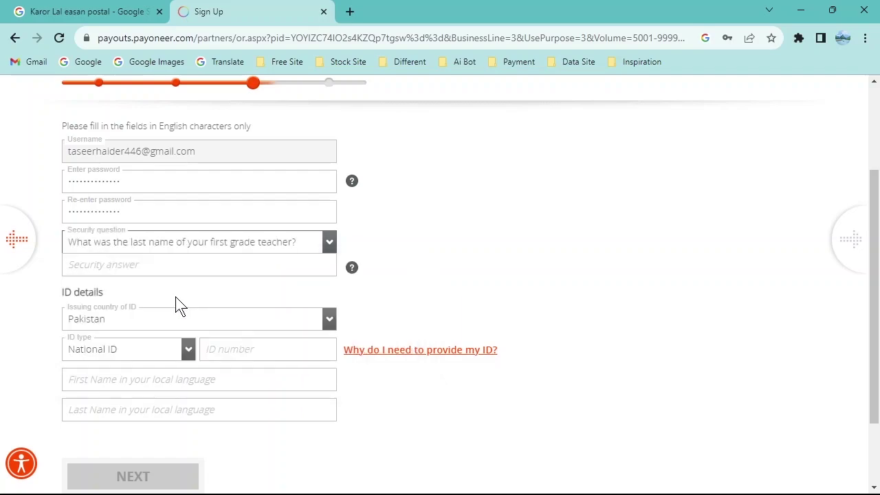
pyautogui.click(182, 261)
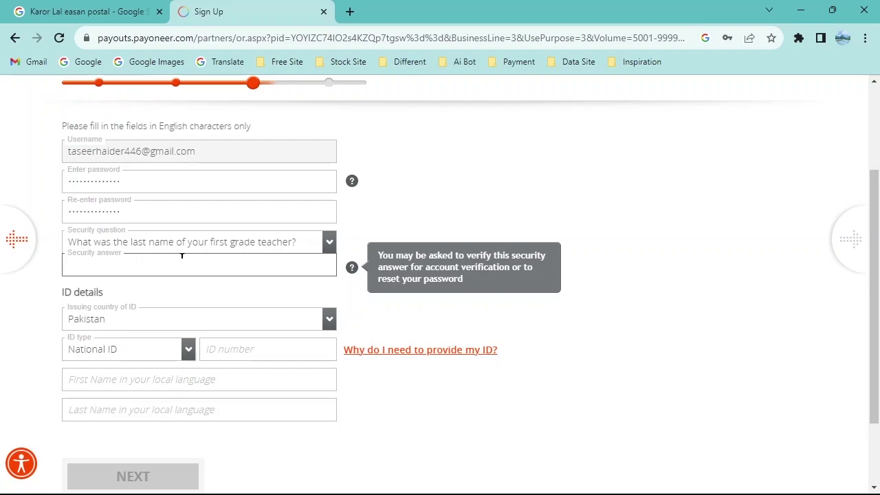
pyautogui.click(158, 296)
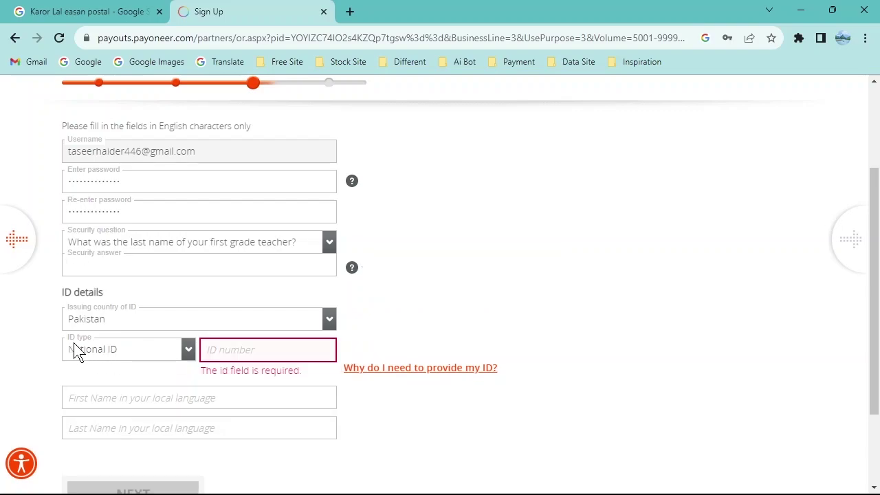
# Keep National ID as the ID type and enter the ID number.
pyautogui.click(90, 349)
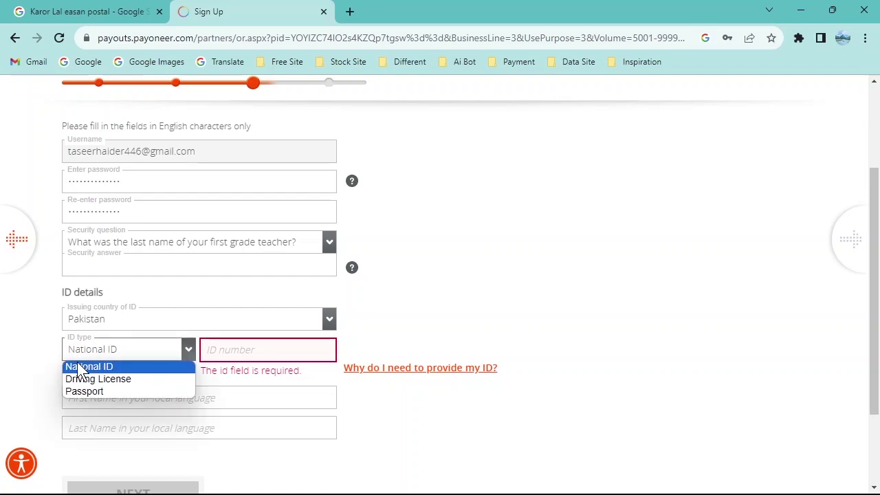
pyautogui.click(81, 368)
pyautogui.click(255, 342)
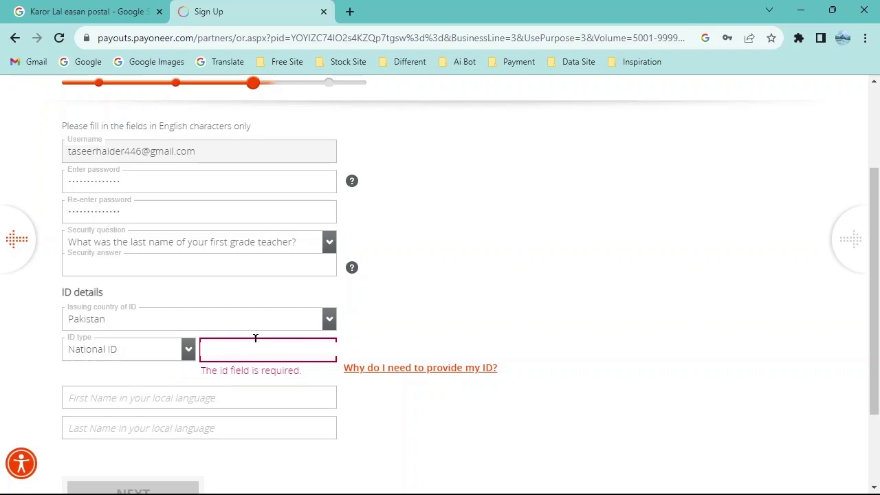
pyautogui.click(241, 397)
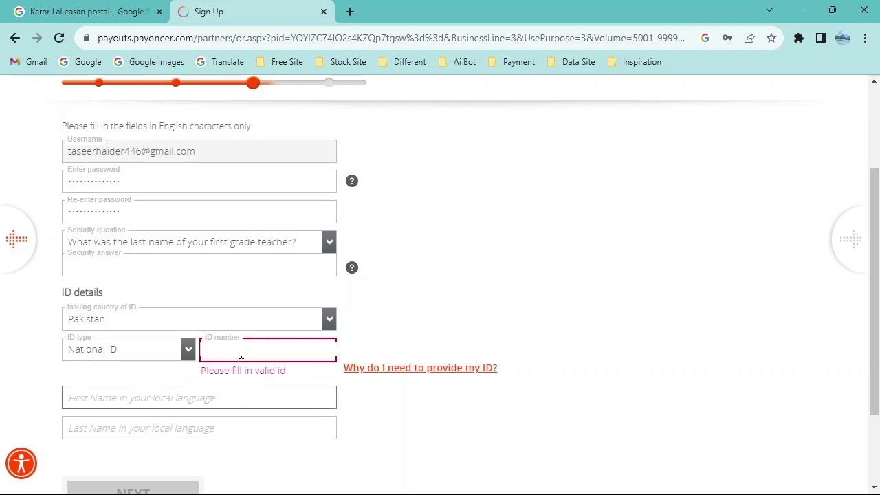
pyautogui.click(241, 356)
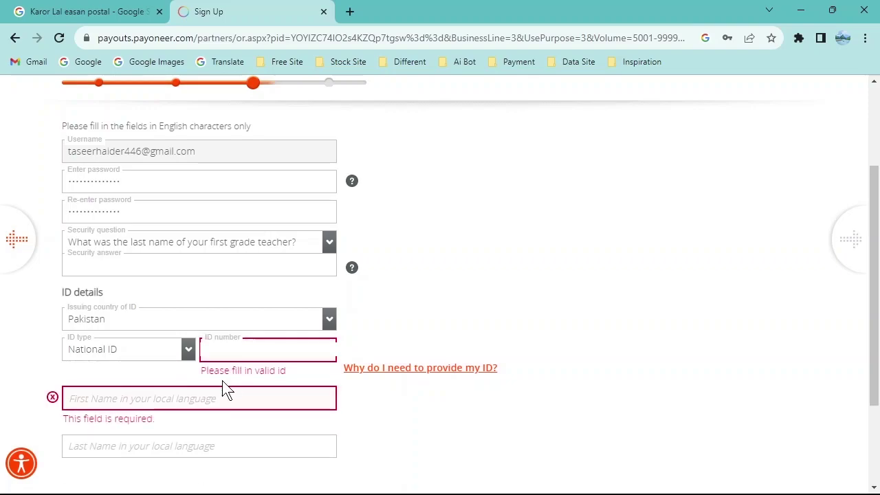
pyautogui.click(233, 398)
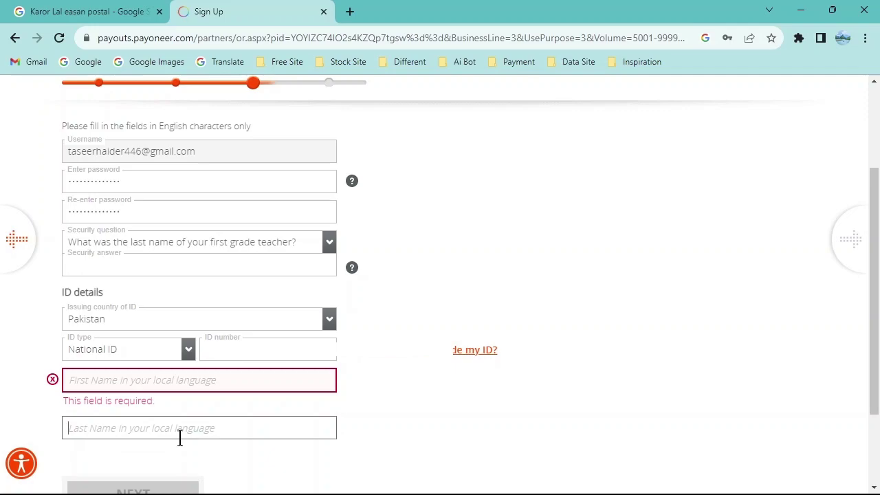
# Search 'google translate' and set the translator from English to Urdu.
pyautogui.click(89, 11)
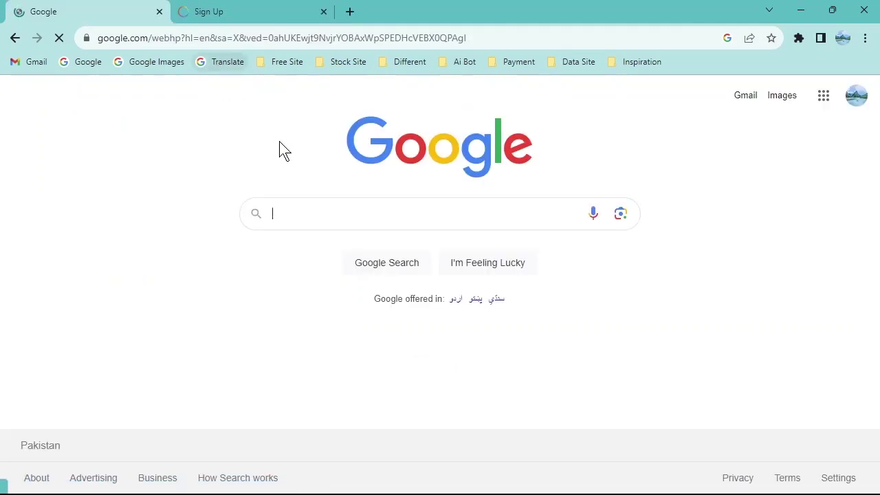
pyautogui.click(310, 207)
pyautogui.write('google translate')
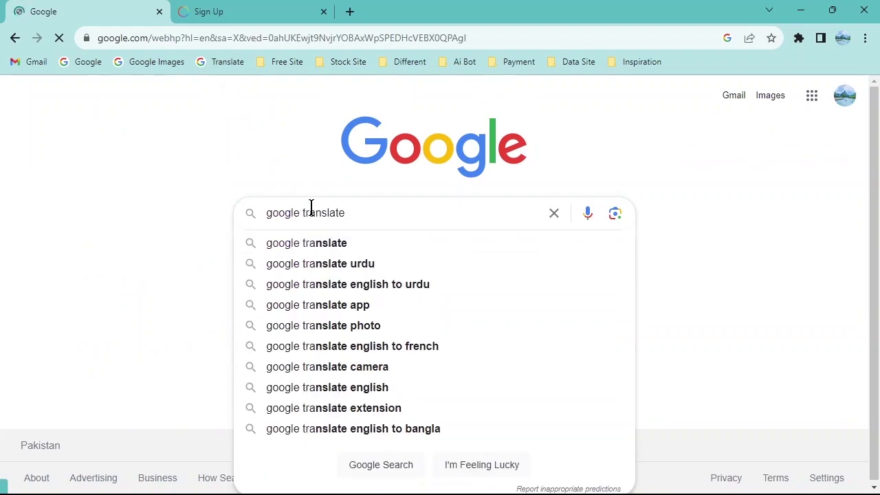
pyautogui.press('Return')
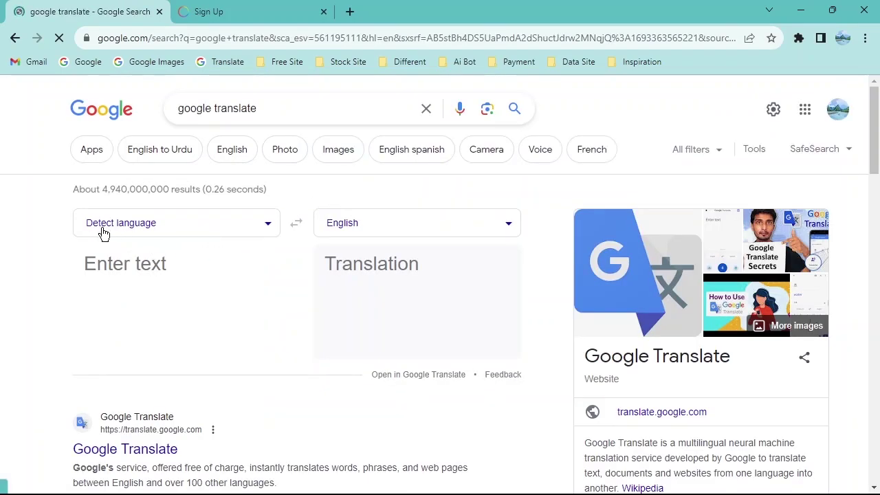
pyautogui.click(163, 232)
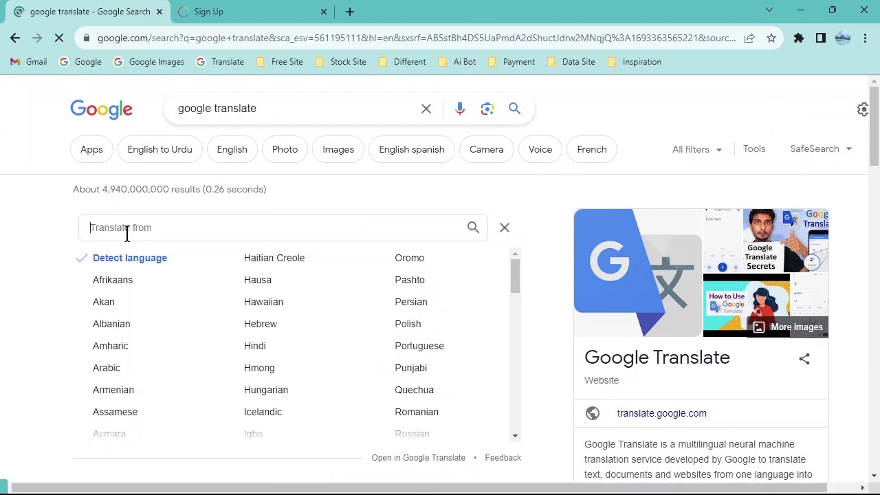
pyautogui.click(298, 225)
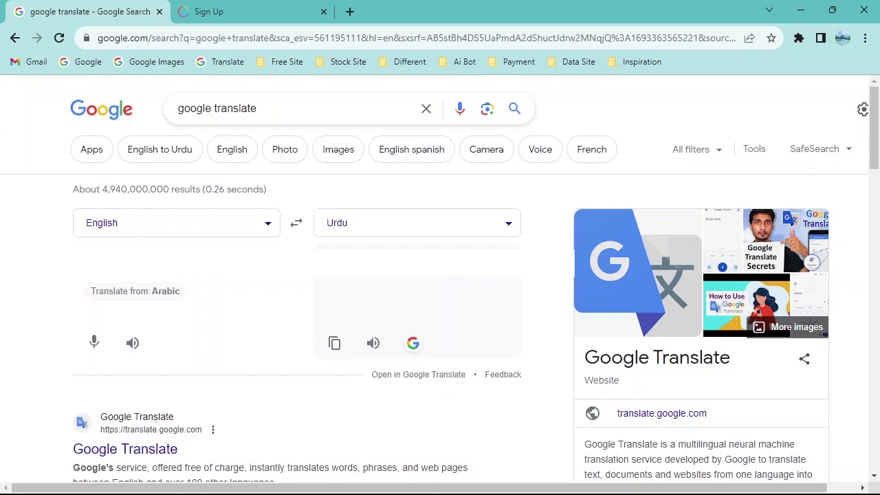
pyautogui.click(192, 9)
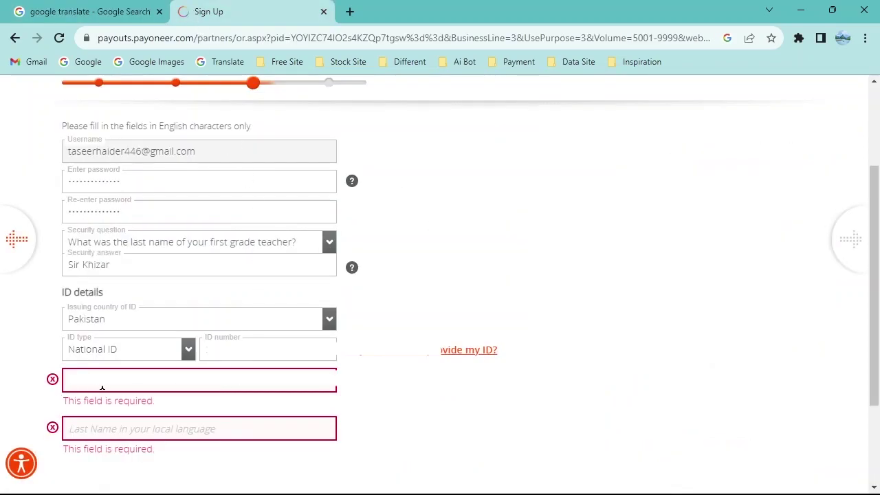
# Complete the local-language name fields and continue to the bank account step.
pyautogui.click(12, 10)
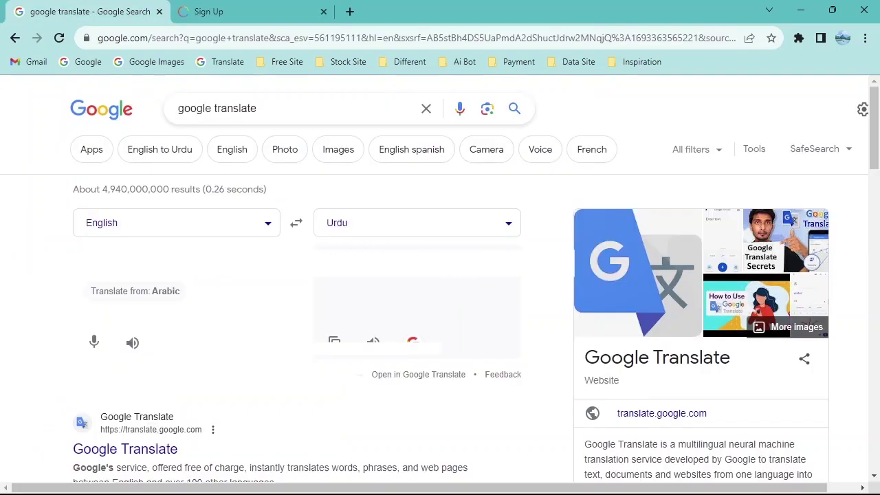
pyautogui.click(193, 10)
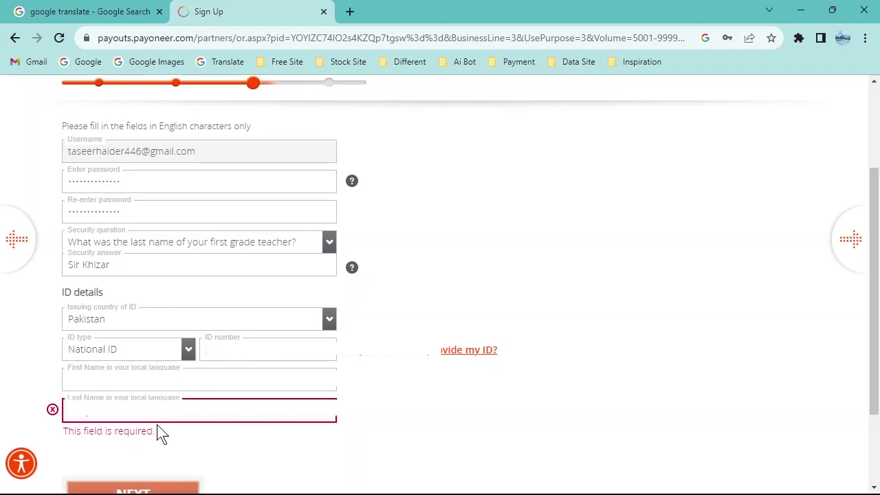
pyautogui.click(131, 476)
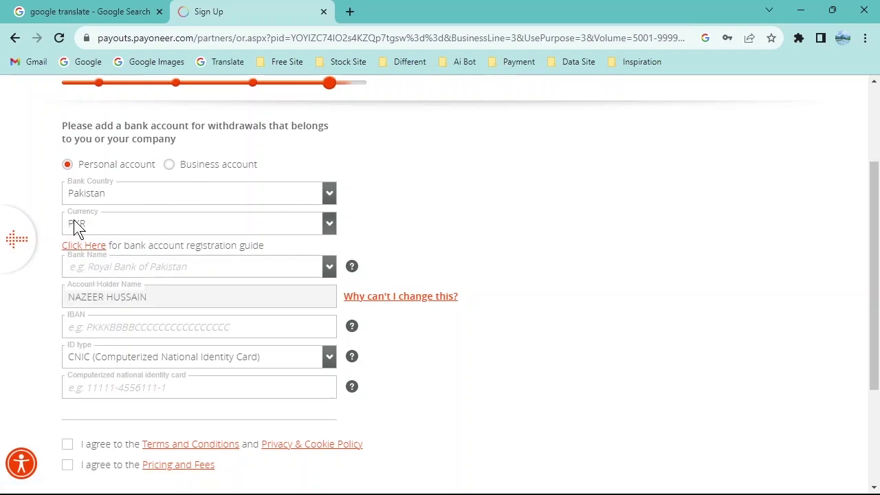
# Choose the bank and enter the IBAN for the personal bank account.
pyautogui.click(136, 273)
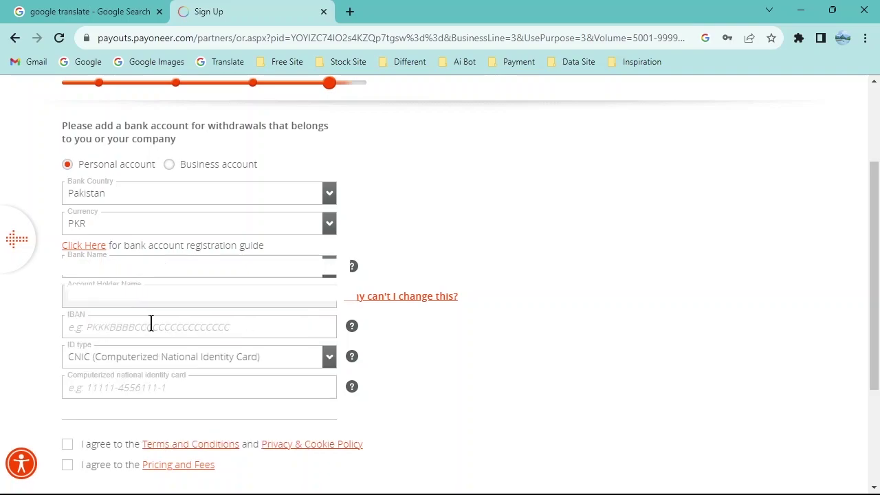
pyautogui.click(146, 324)
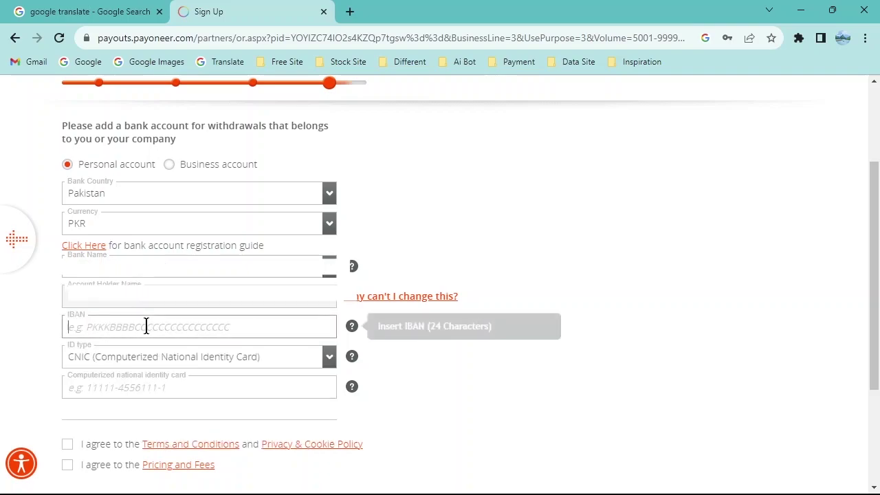
pyautogui.moveTo(67, 282); pyautogui.dragTo(143, 281)
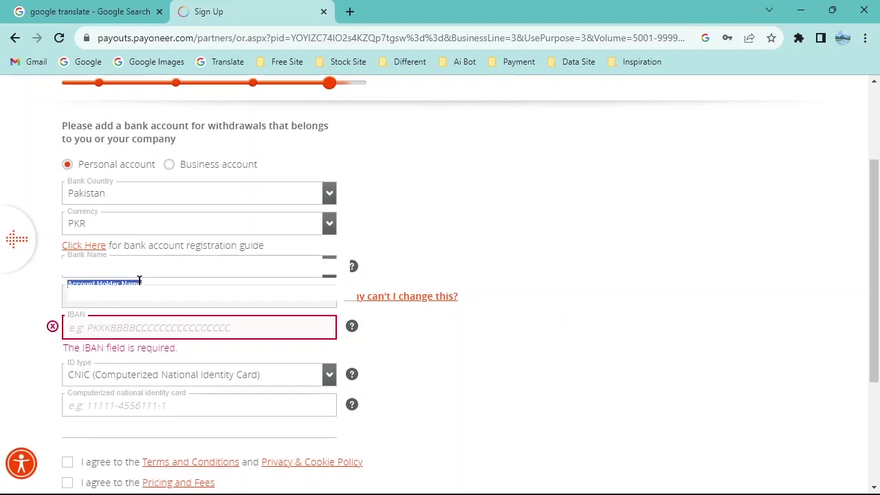
pyautogui.click(165, 327)
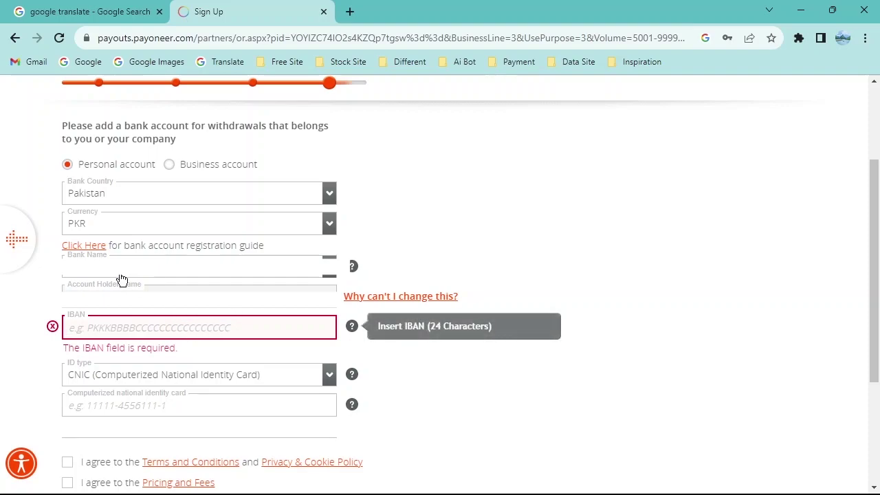
pyautogui.moveTo(365, 241)
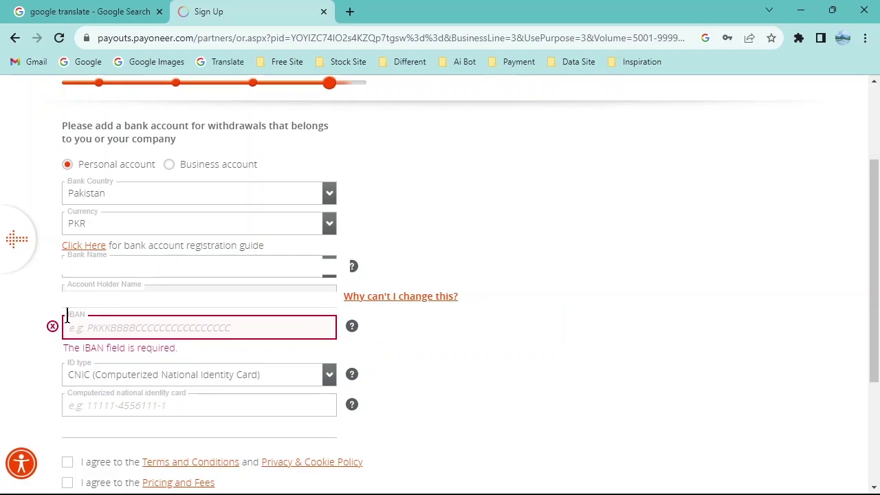
pyautogui.click(67, 318)
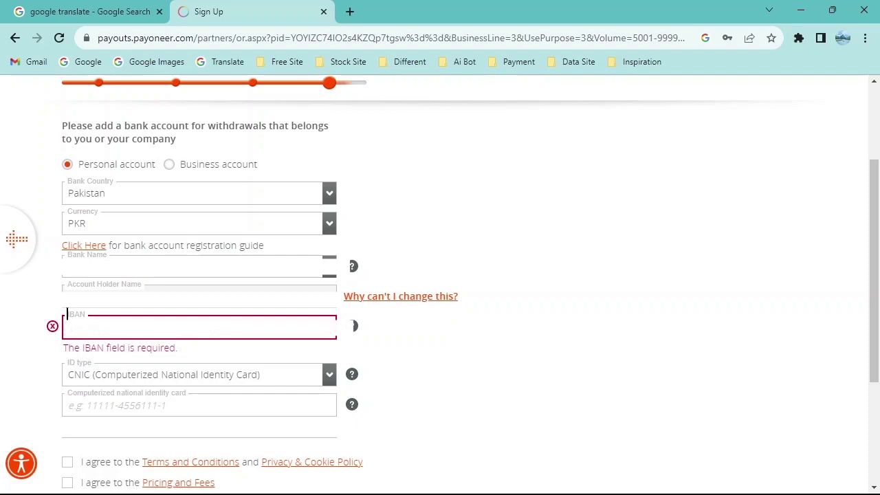
# Select CNIC as ID type, enter the CNIC number, and accept the Terms and Conditions.
pyautogui.click(84, 374)
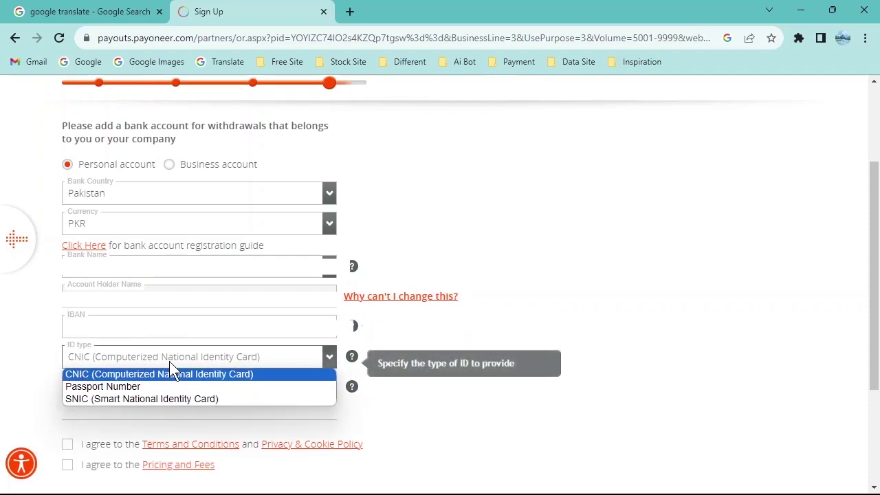
pyautogui.click(314, 373)
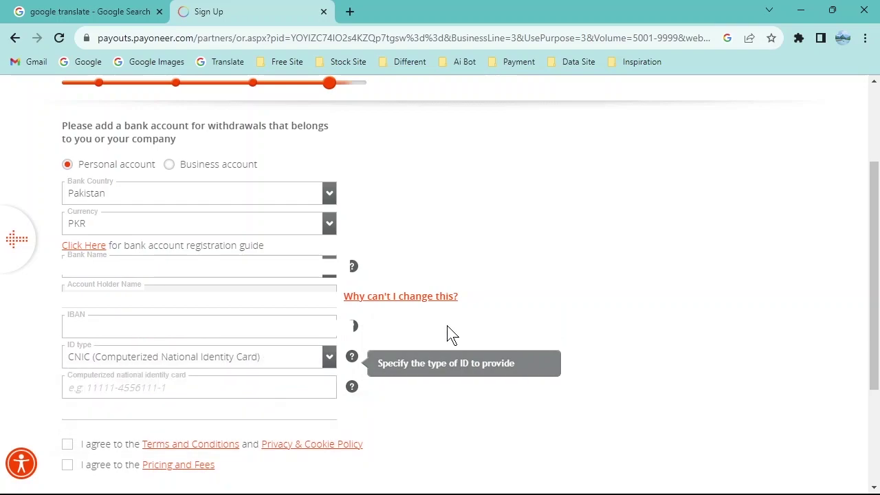
pyautogui.click(78, 389)
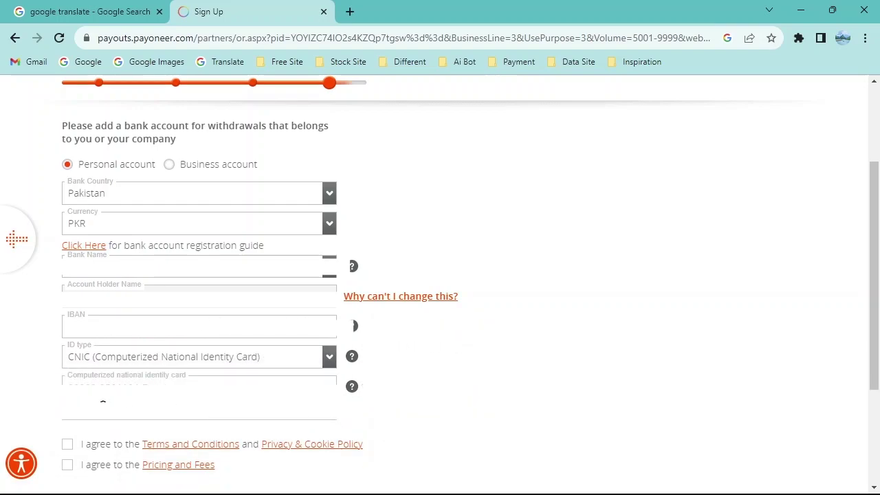
pyautogui.scroll(-1, 103, 404)
pyautogui.click(65, 375)
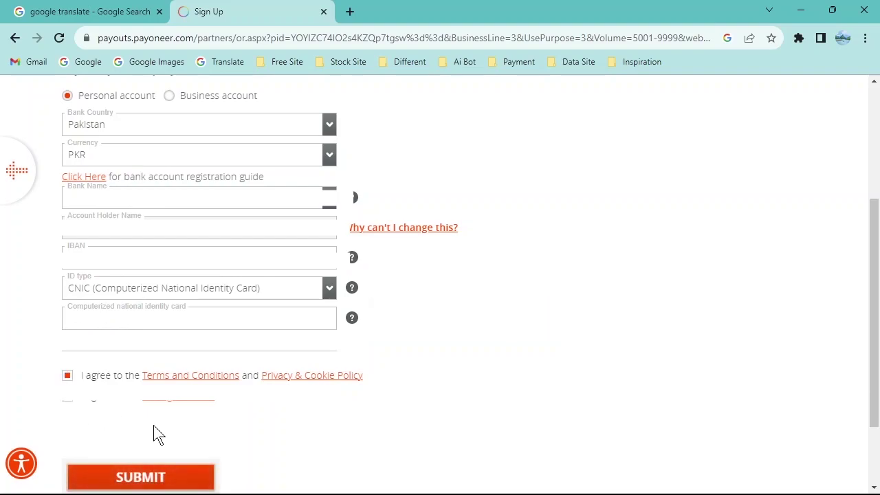
# Submit the Payoneer application for review and start a new browser tab for Gmail.
pyautogui.click(140, 479)
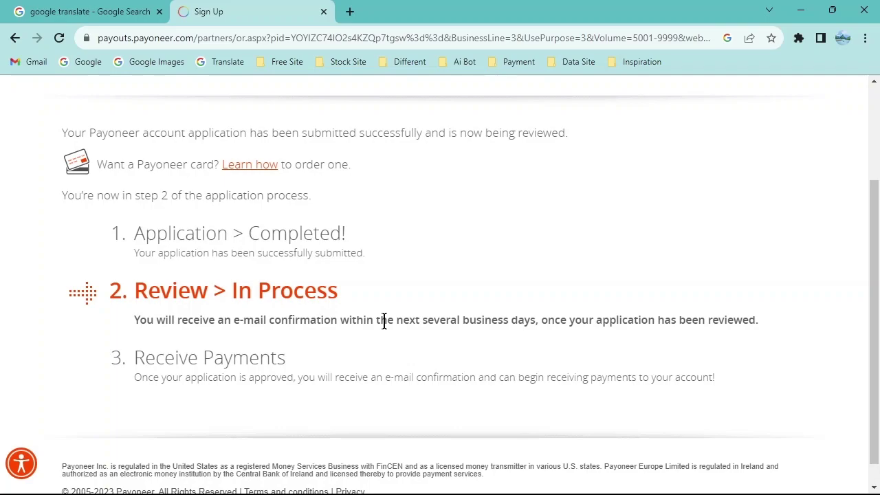
pyautogui.hotkey('ctrl', 't')
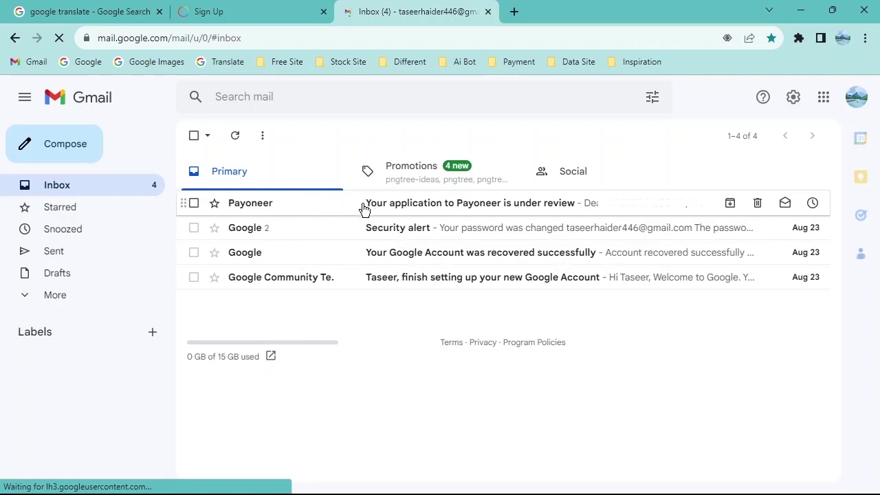
# Read Payoneer's under-review e-mail, then confirm the address from 'Please verify your email address' with VERIFY MY EMAIL.
pyautogui.click(518, 210)
pyautogui.scroll(-1, 622, 284)
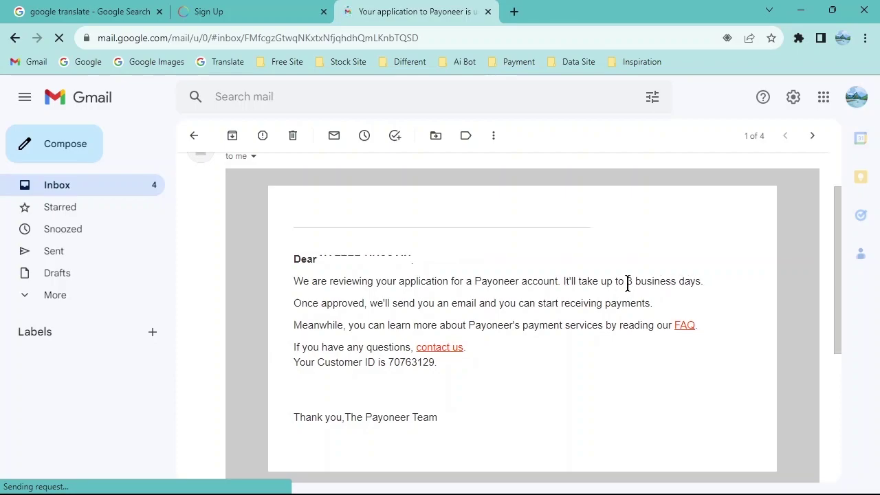
pyautogui.click(192, 137)
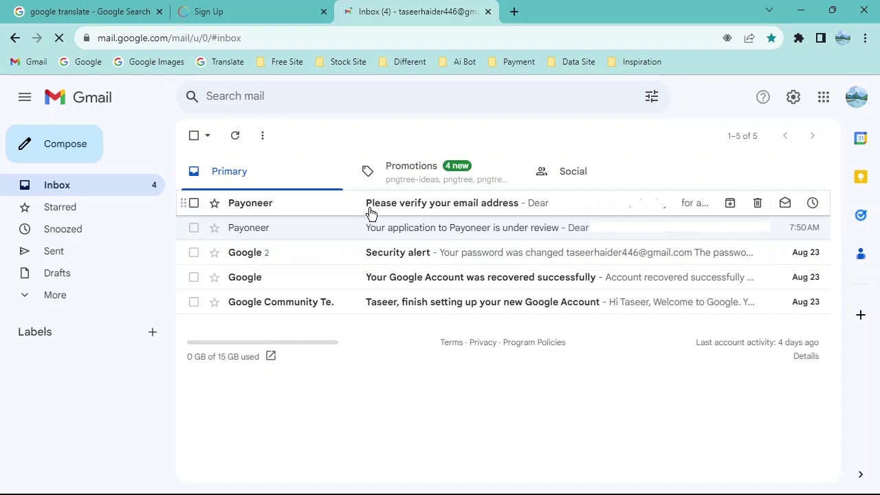
pyautogui.click(458, 212)
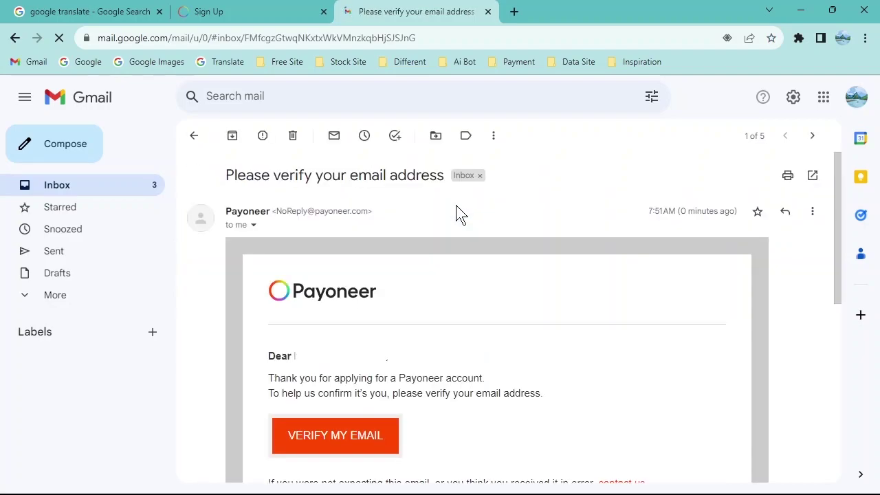
pyautogui.click(327, 435)
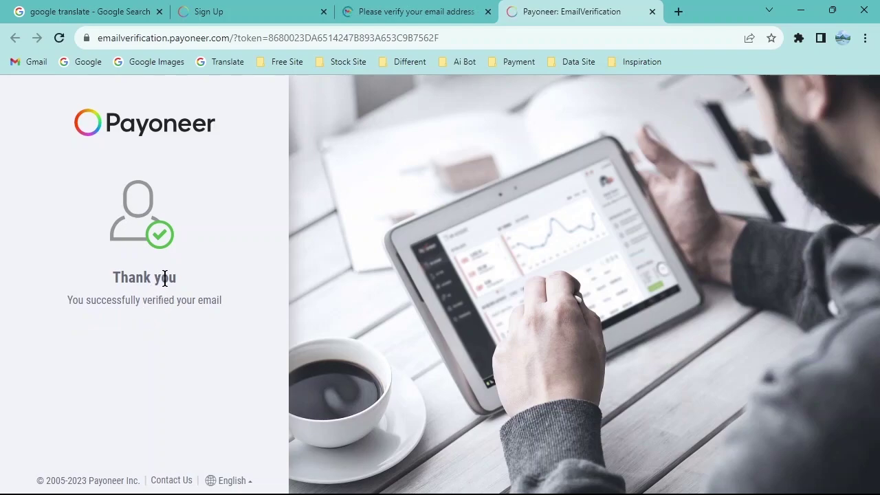
# Search Google for 'payoneer login' and open the Payoneer Login result in a new tab.
pyautogui.click(134, 9)
pyautogui.click(229, 110)
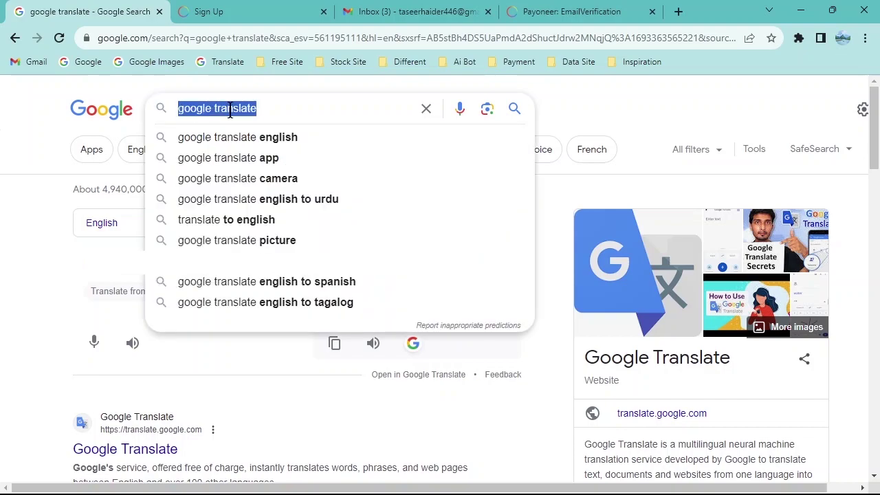
pyautogui.write('payon')
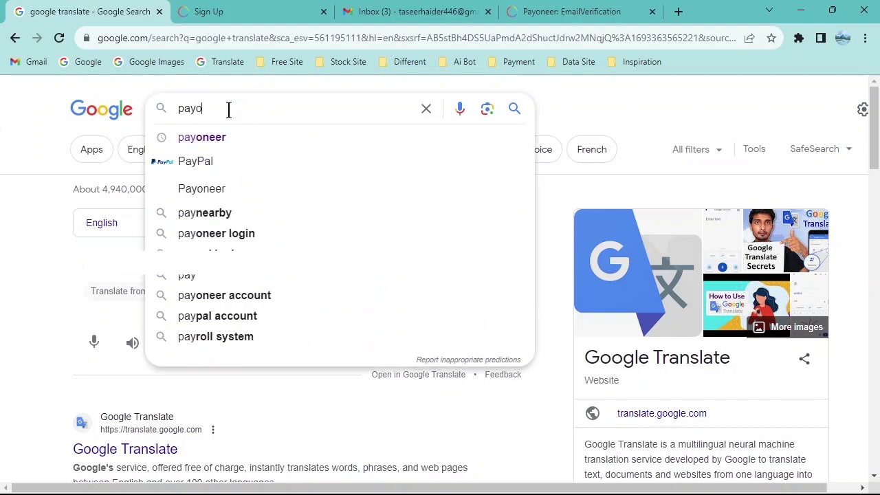
pyautogui.press('Down')
pyautogui.press('Down')
pyautogui.press('Down')
pyautogui.press('Down')
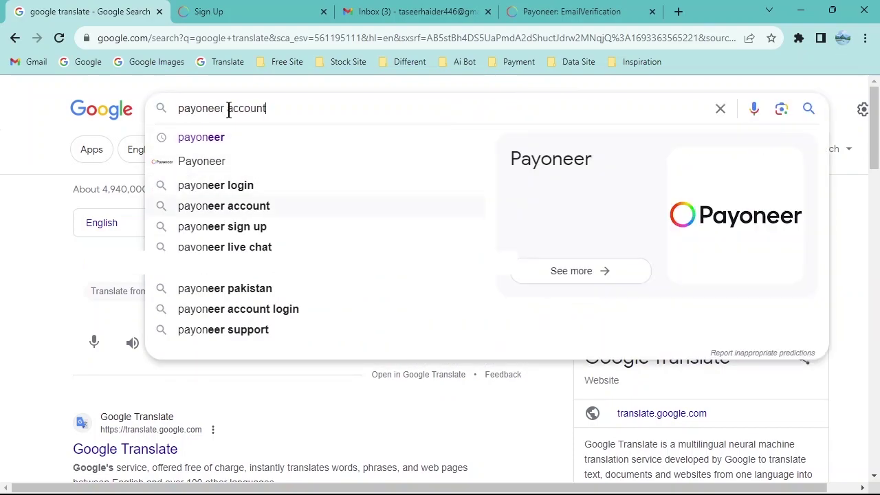
pyautogui.press('Up')
pyautogui.press('Return')
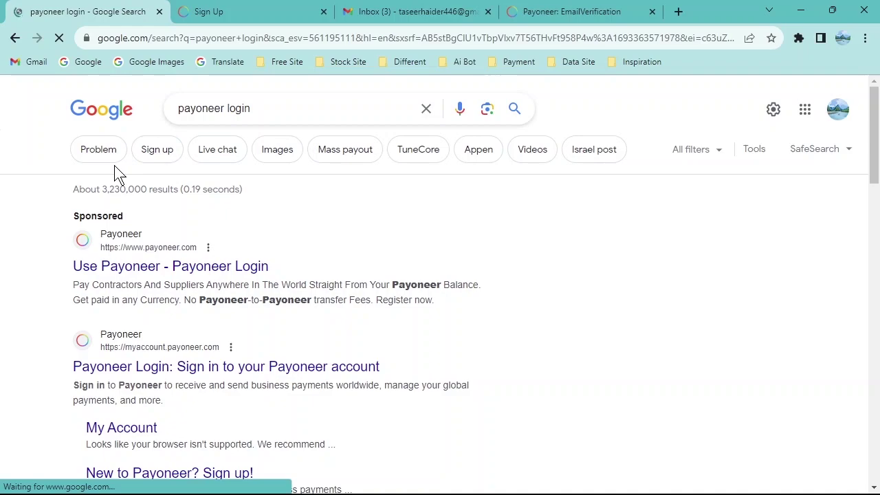
pyautogui.rightClick(148, 366)
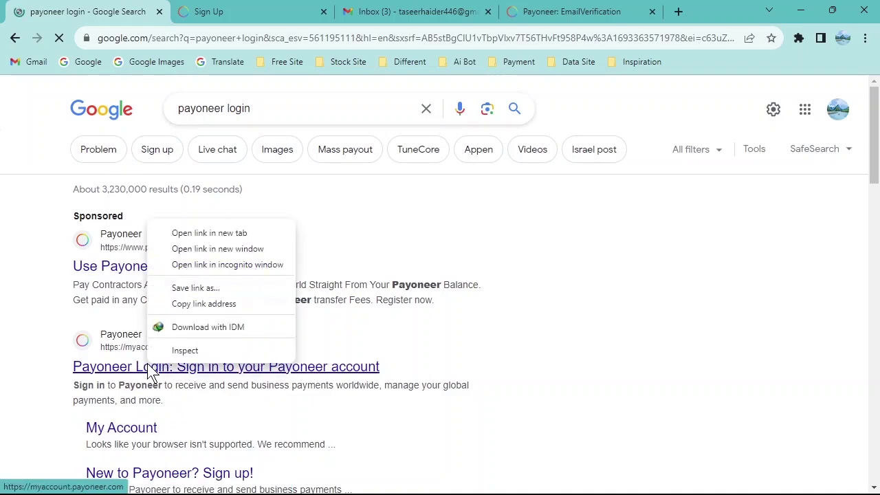
pyautogui.click(200, 234)
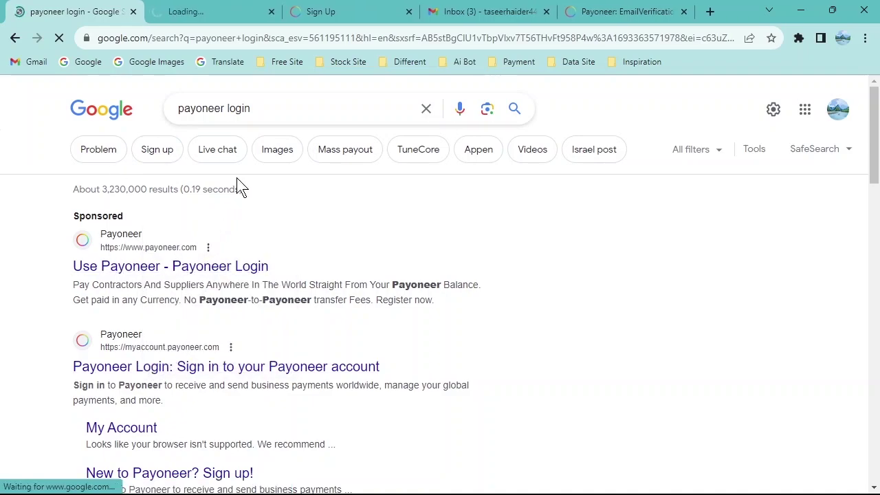
# Sign in to Payoneer with the saved e-mail and pasted password, saving the password in the browser.
pyautogui.click(213, 10)
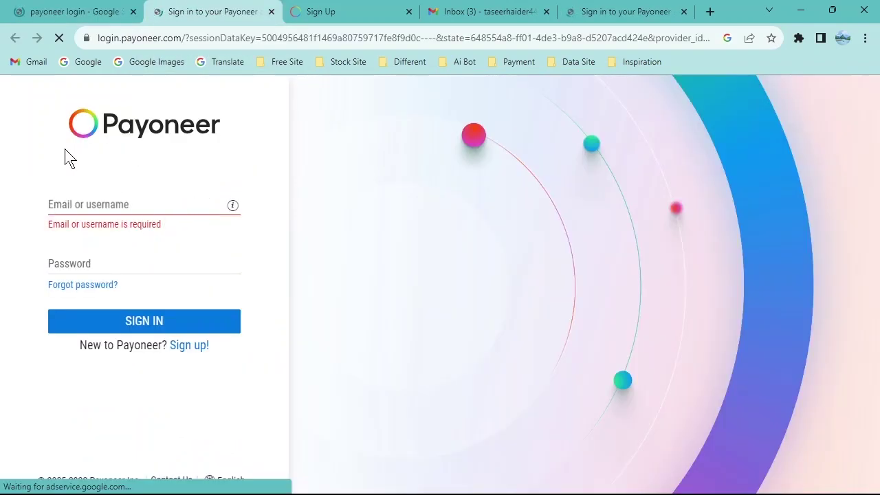
pyautogui.click(61, 201)
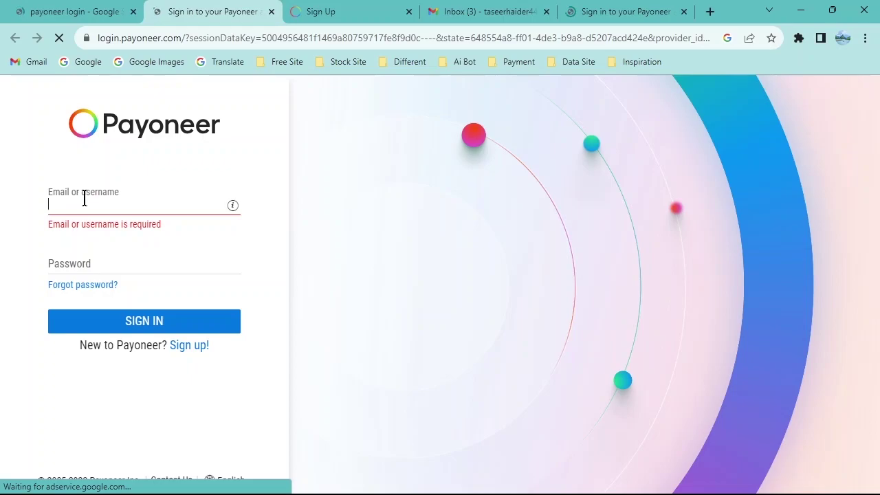
pyautogui.click(135, 214)
pyautogui.click(141, 251)
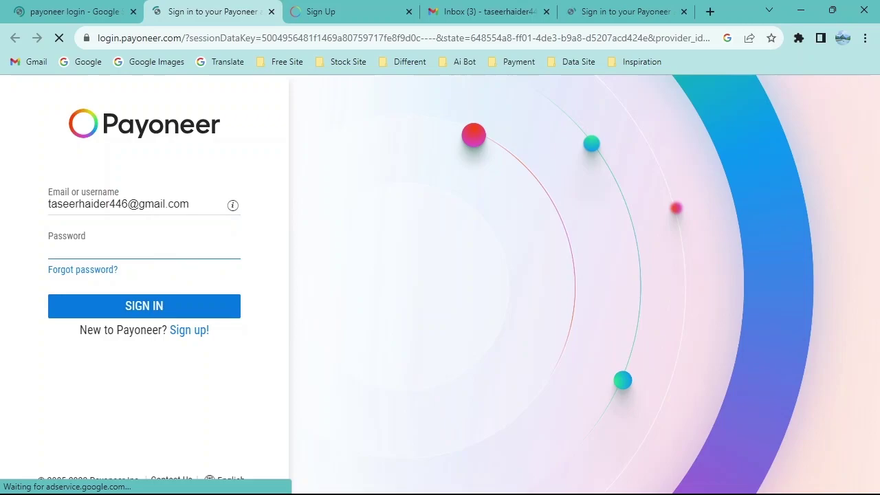
pyautogui.hotkey('ctrl', 'v')
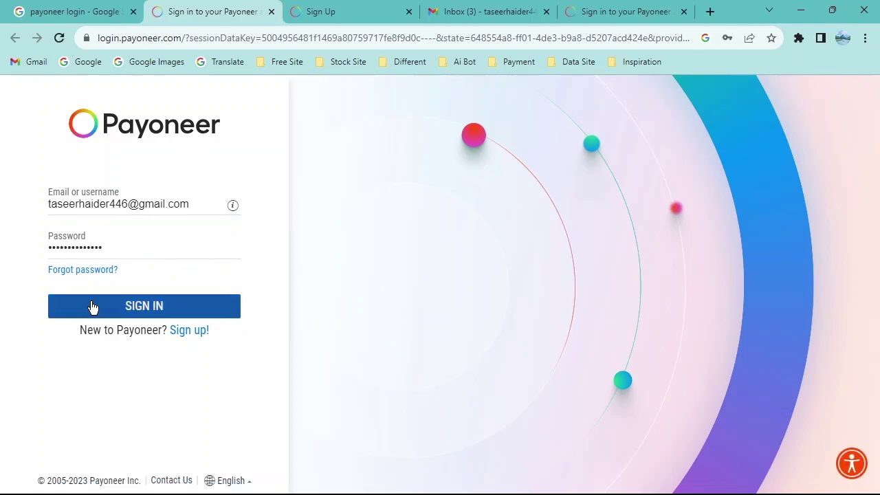
pyautogui.click(125, 303)
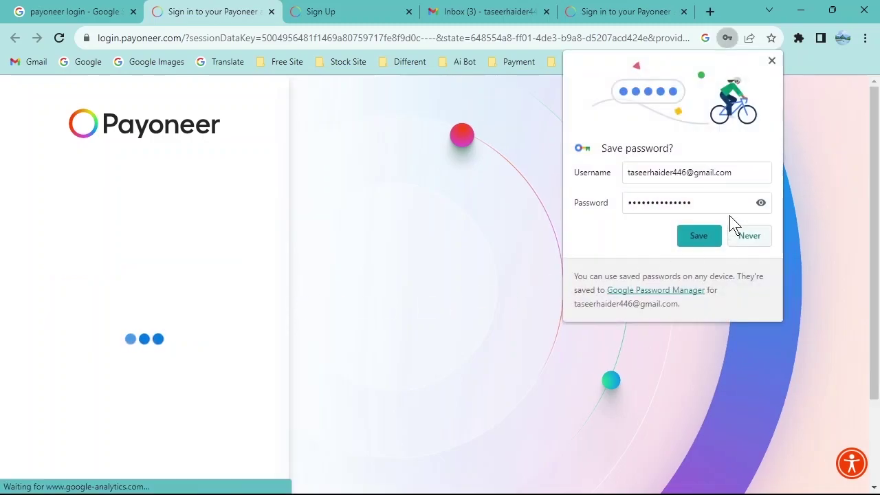
pyautogui.click(701, 230)
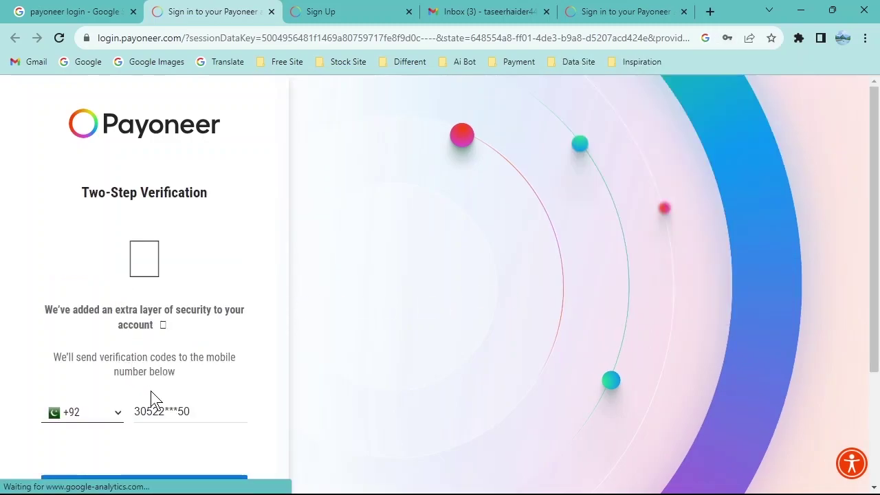
# Turn on two-step verification using the texted code and acknowledge the recovery code.
pyautogui.scroll(-2, 291, 303)
pyautogui.scroll(2, 291, 303)
pyautogui.scroll(-1, 67, 200)
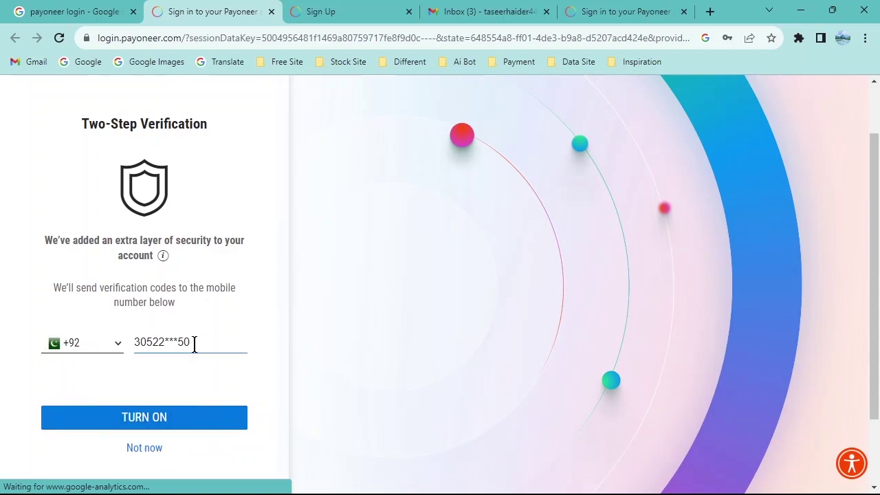
pyautogui.click(154, 417)
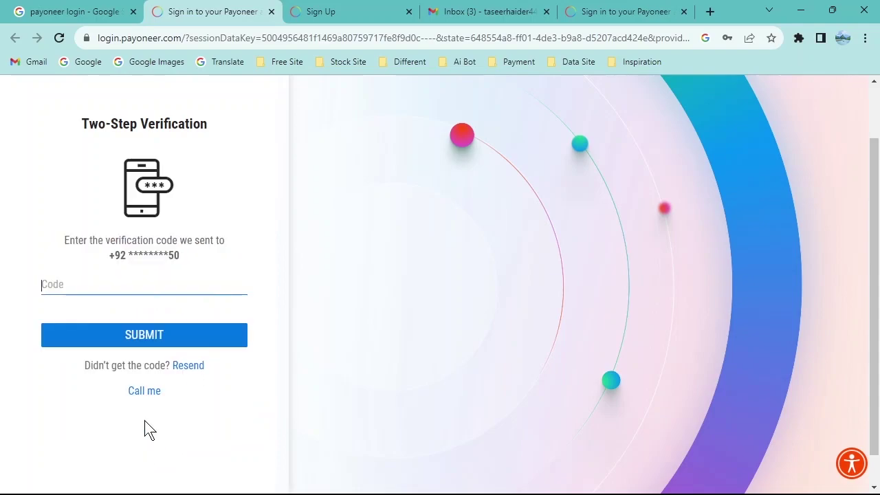
pyautogui.click(144, 290)
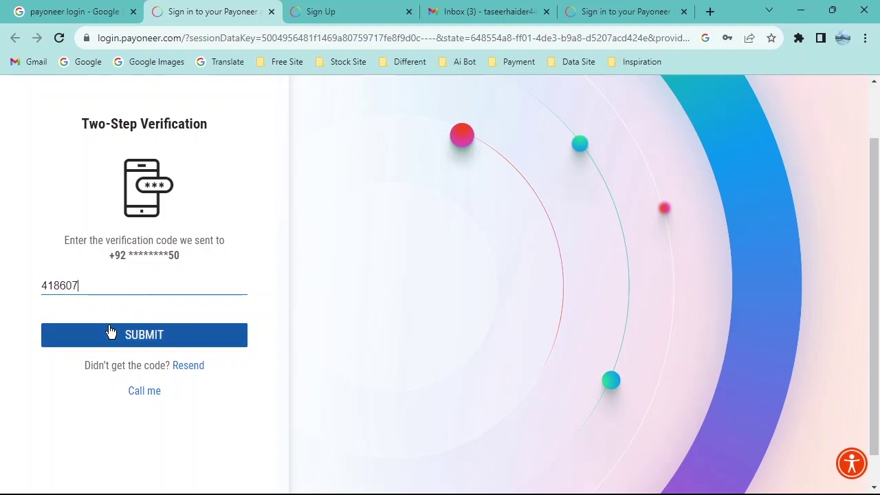
pyautogui.click(146, 335)
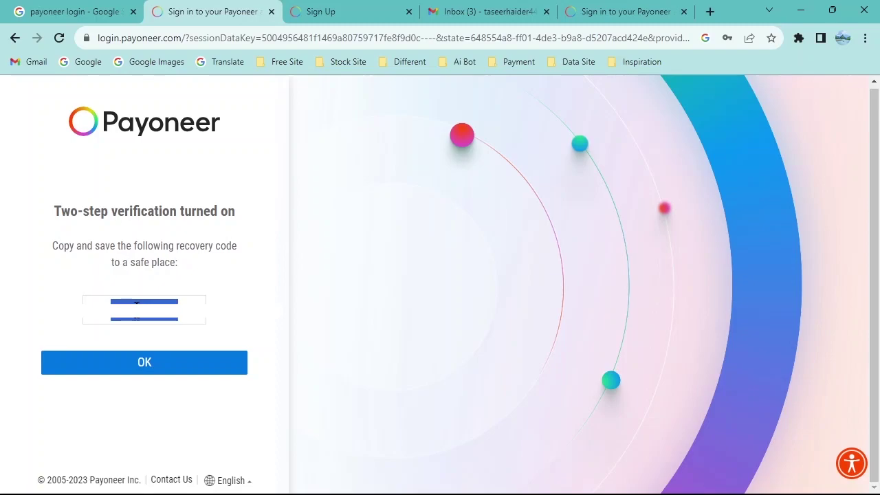
pyautogui.click(147, 364)
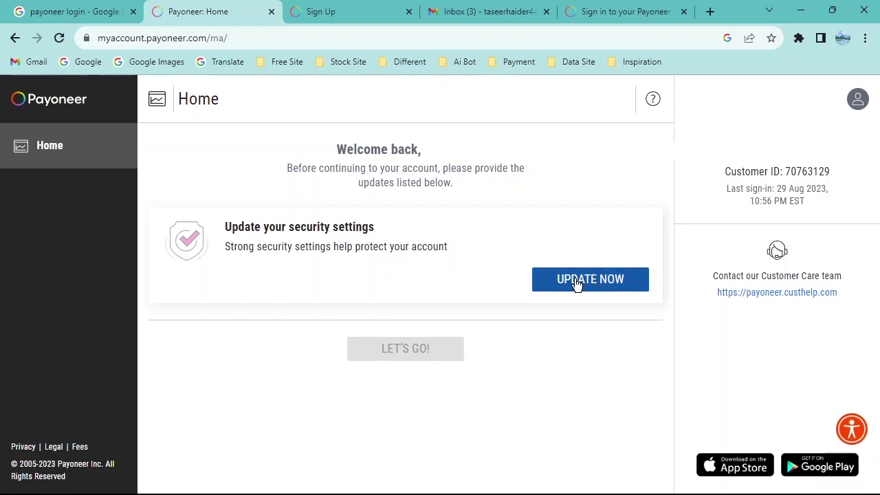
# From UPDATE NOW, fill in answers to the three security questions.
pyautogui.click(610, 282)
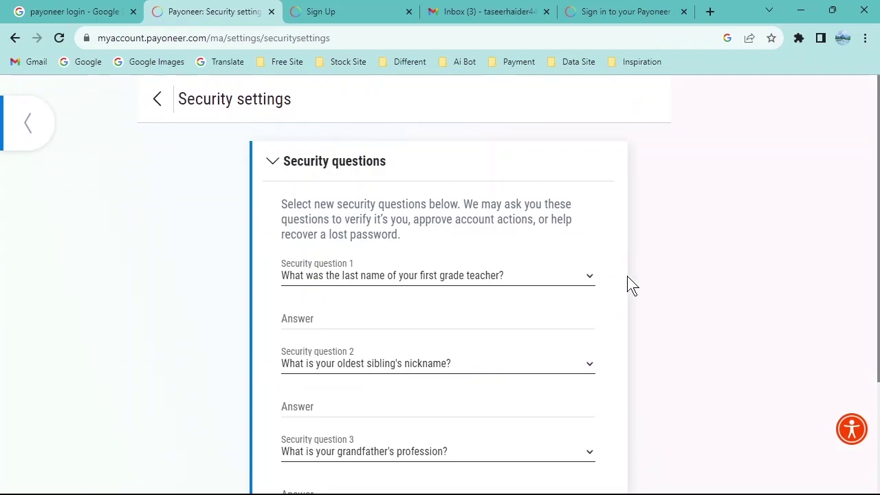
pyautogui.scroll(-1, 627, 282)
pyautogui.scroll(1, 627, 283)
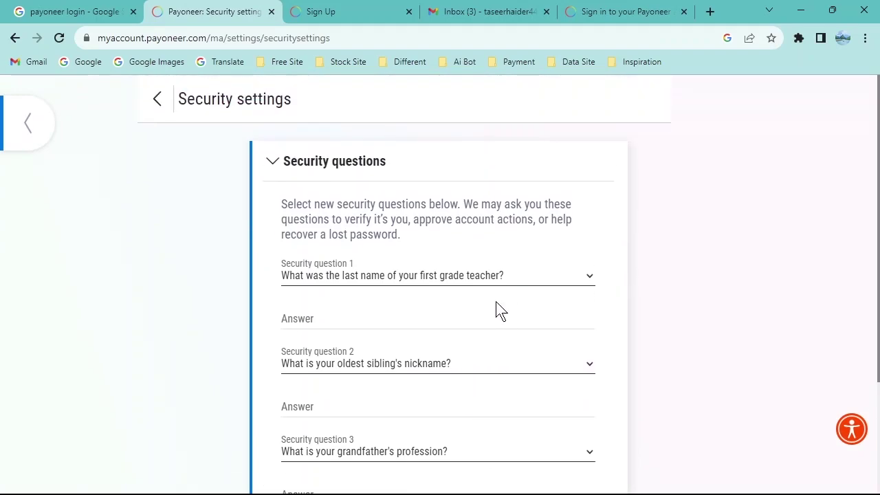
pyautogui.click(347, 321)
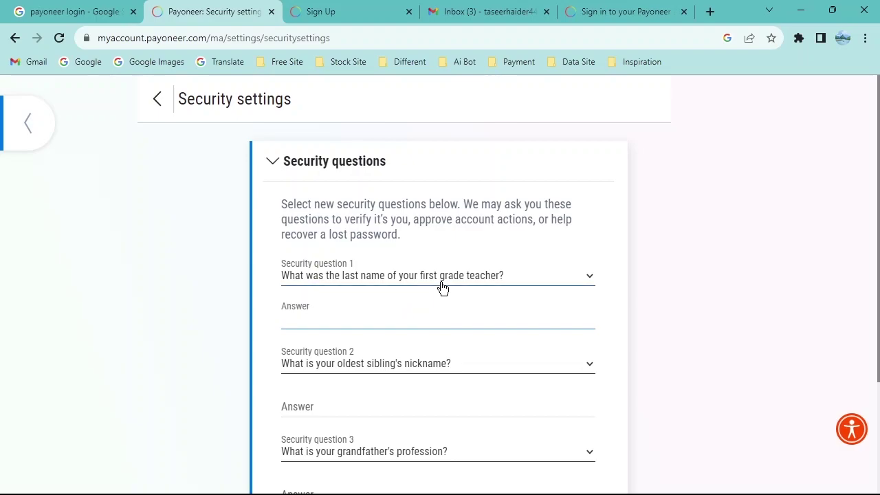
pyautogui.scroll(-1, 397, 323)
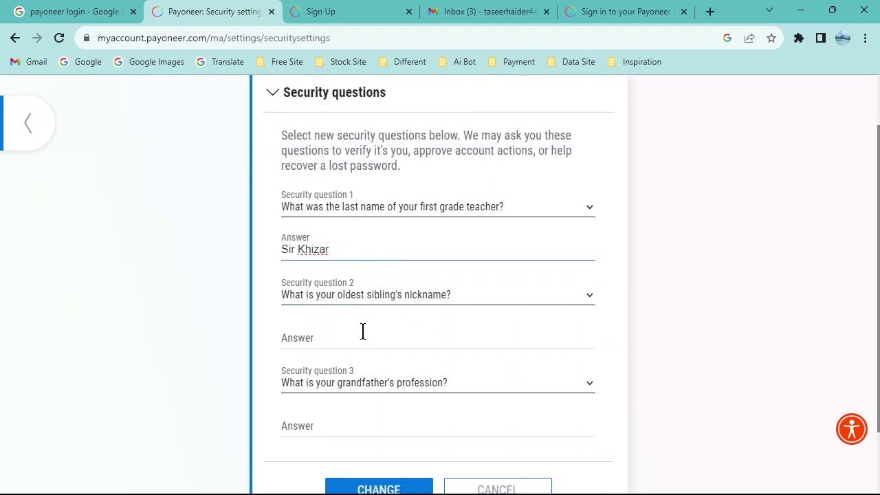
pyautogui.click(362, 338)
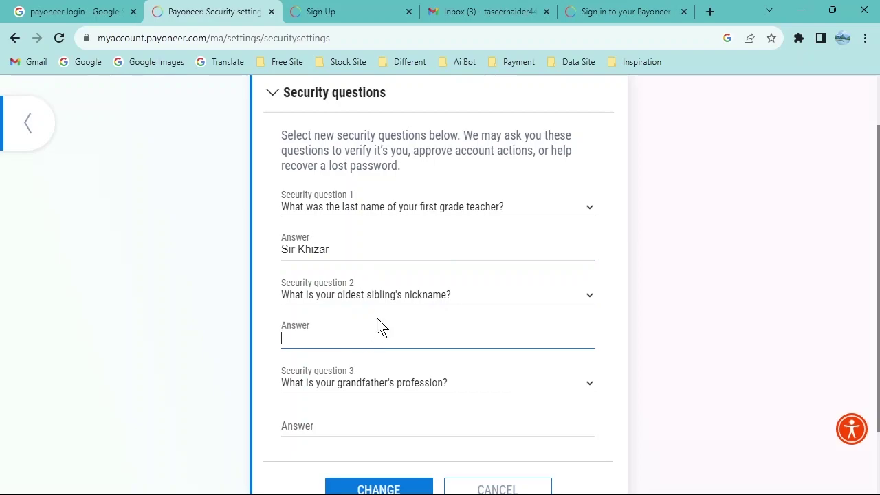
pyautogui.press('Tab')
pyautogui.scroll(-1, 394, 376)
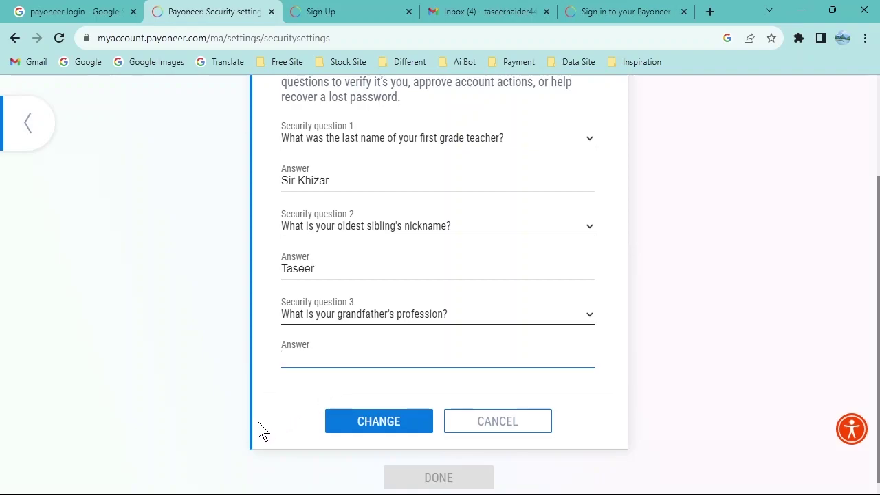
# Save the security questions, confirm with the texted code, and finish with DONE.
pyautogui.click(386, 421)
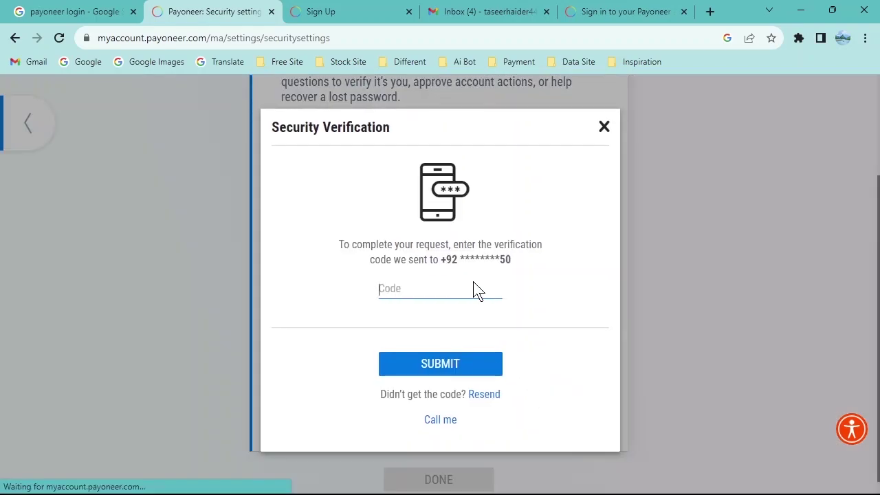
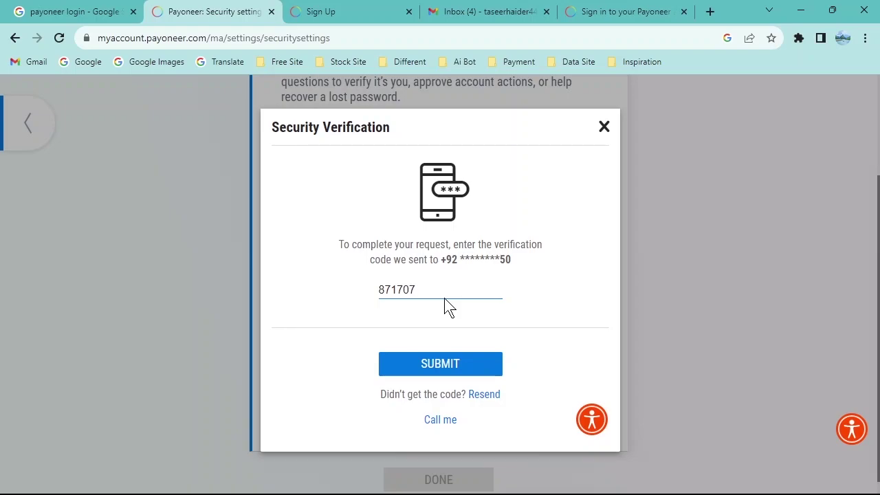
pyautogui.click(421, 361)
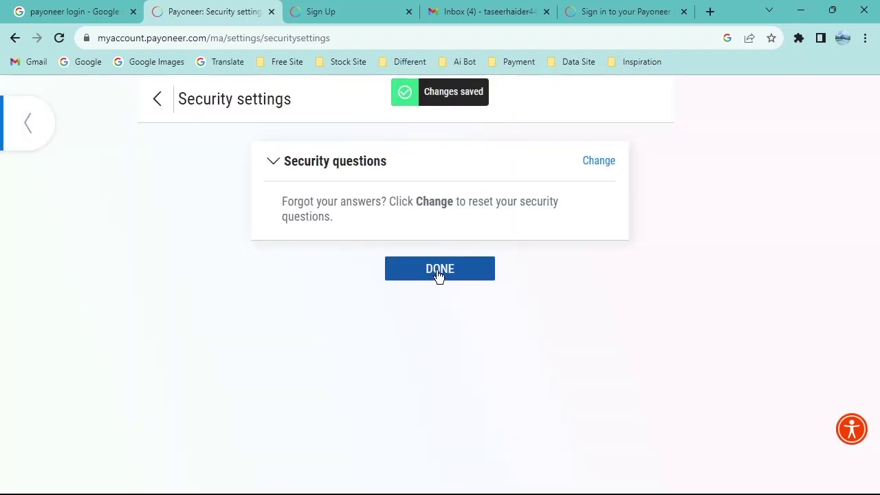
pyautogui.click(414, 275)
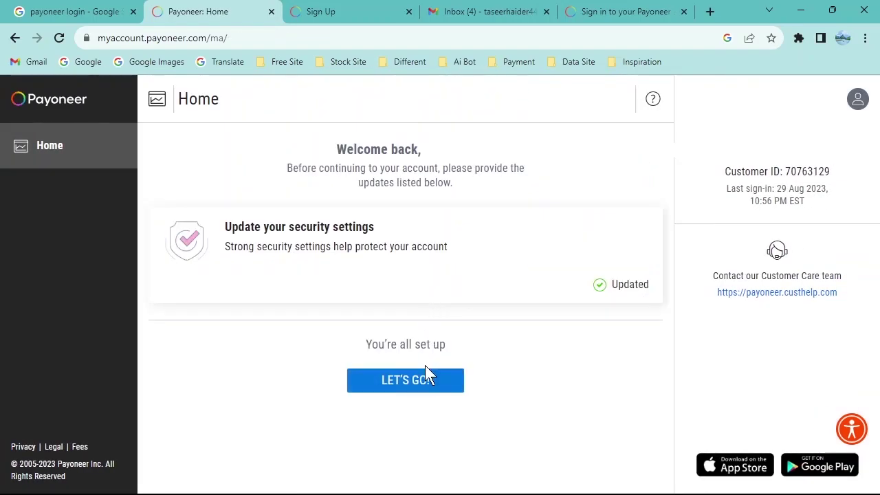
# Continue to the dashboard and reach the Verification Center via profile Settings.
pyautogui.click(413, 386)
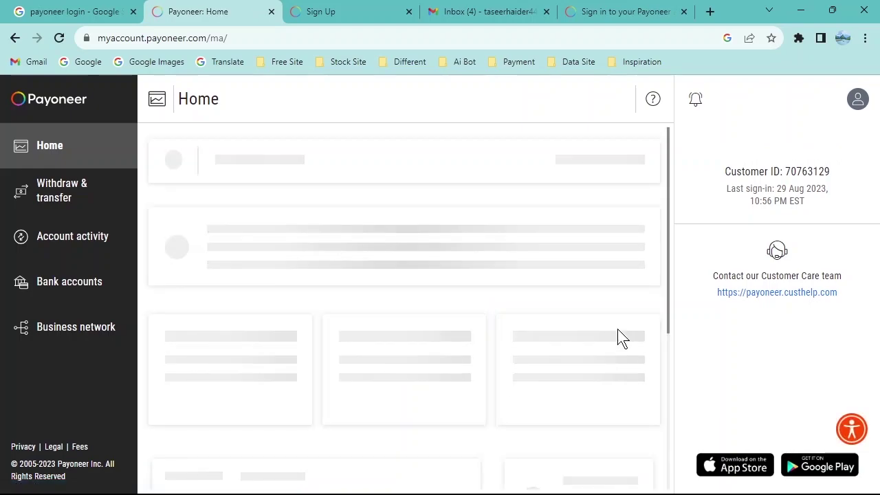
pyautogui.click(857, 99)
pyautogui.click(770, 185)
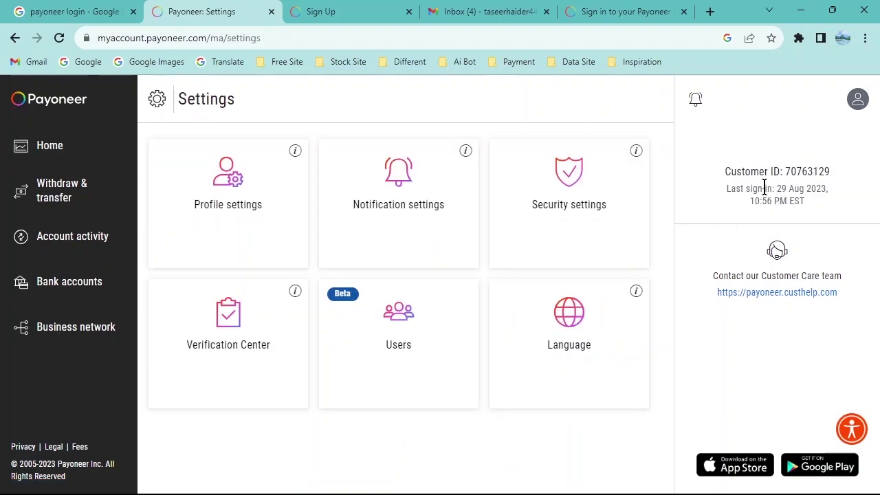
pyautogui.click(253, 356)
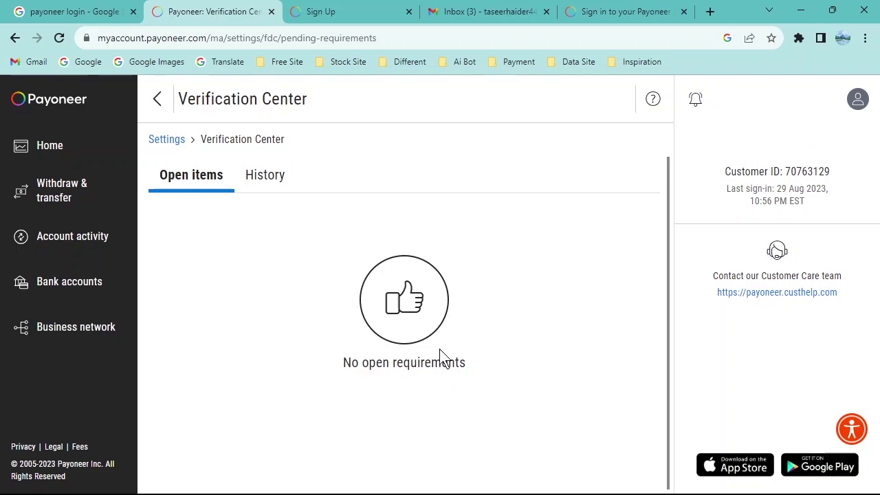
# Check the 'Your account is approved' message on Home, then go back to the Verification Center.
pyautogui.click(164, 102)
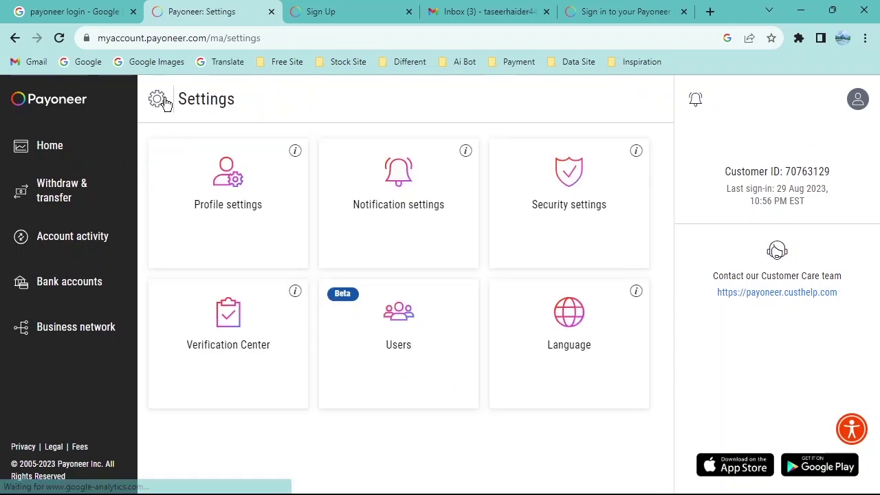
pyautogui.click(61, 160)
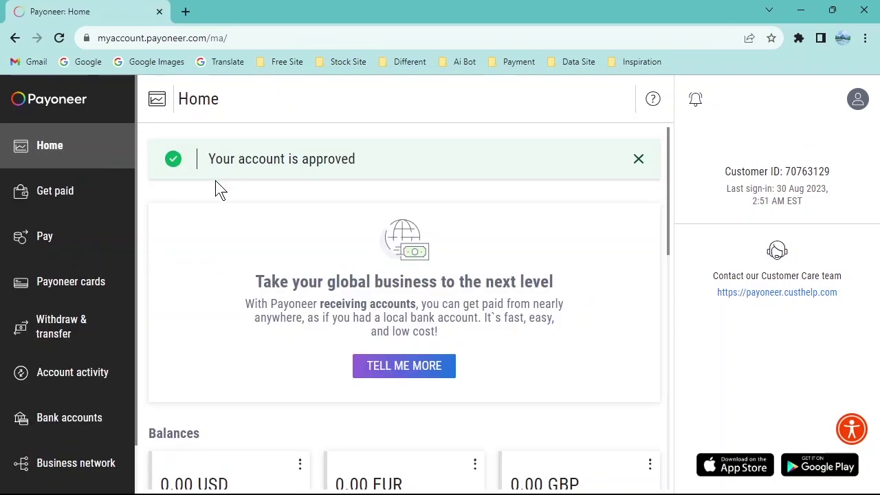
pyautogui.moveTo(206, 163); pyautogui.dragTo(364, 165)
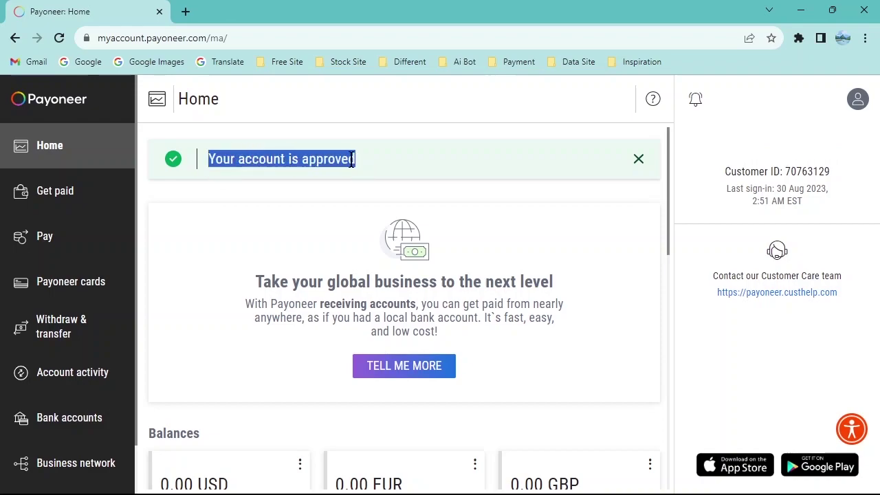
pyautogui.click(351, 159)
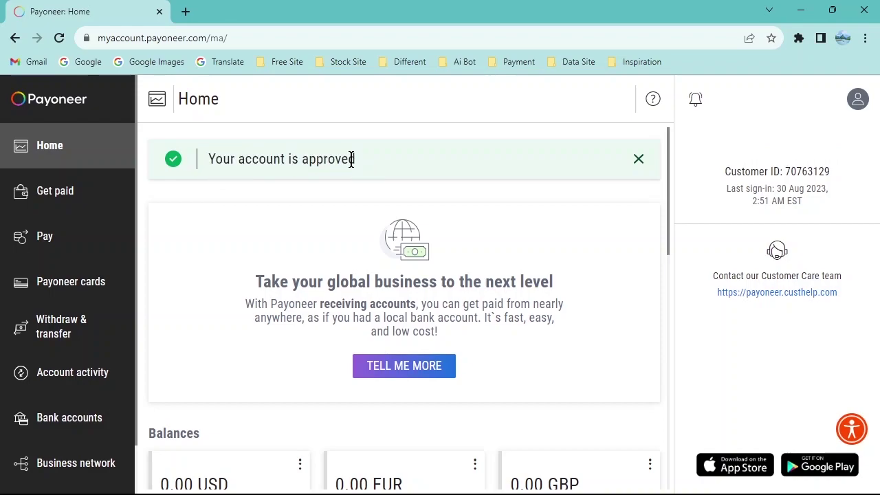
pyautogui.click(858, 103)
pyautogui.click(788, 189)
pyautogui.click(244, 351)
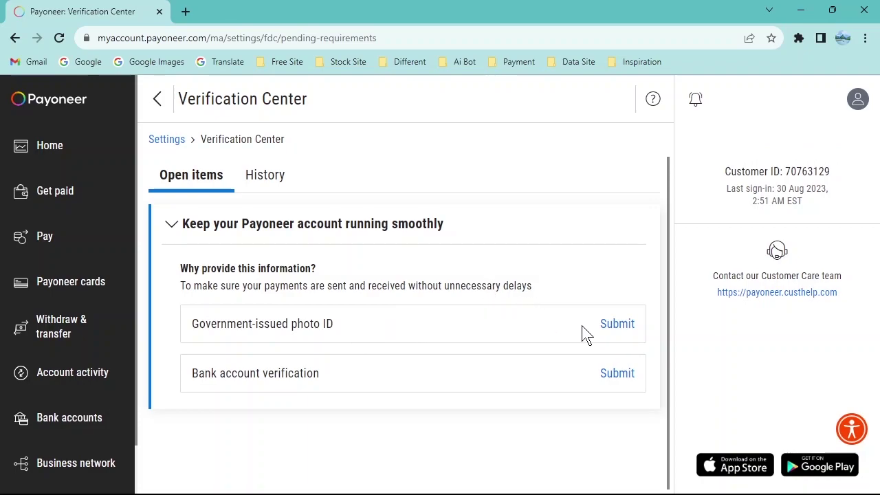
# Submit a National ID with images 1.jpeg and 2.jpeg as the government-issued photo ID.
pyautogui.click(629, 325)
pyautogui.scroll(-5, 644, 315)
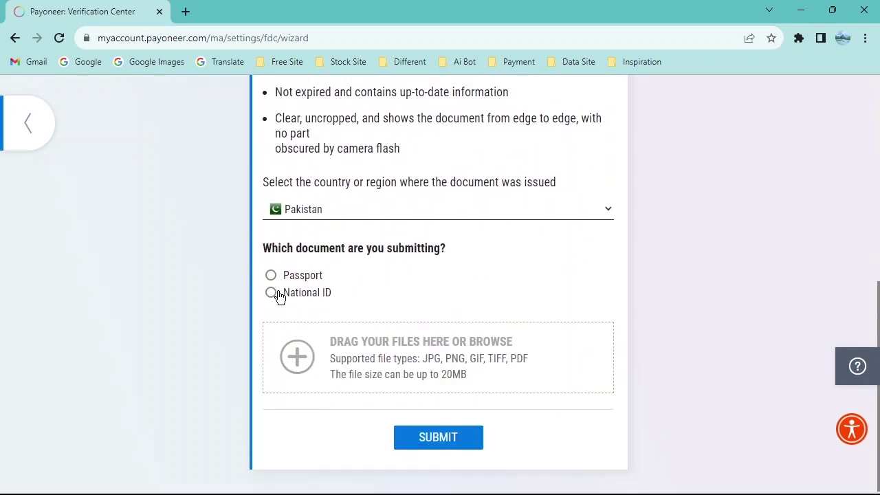
pyautogui.click(270, 294)
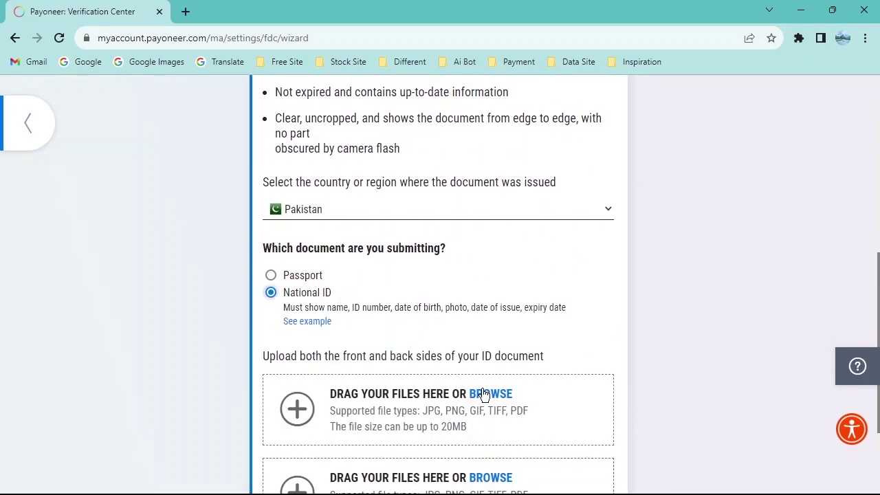
pyautogui.scroll(-2, 619, 349)
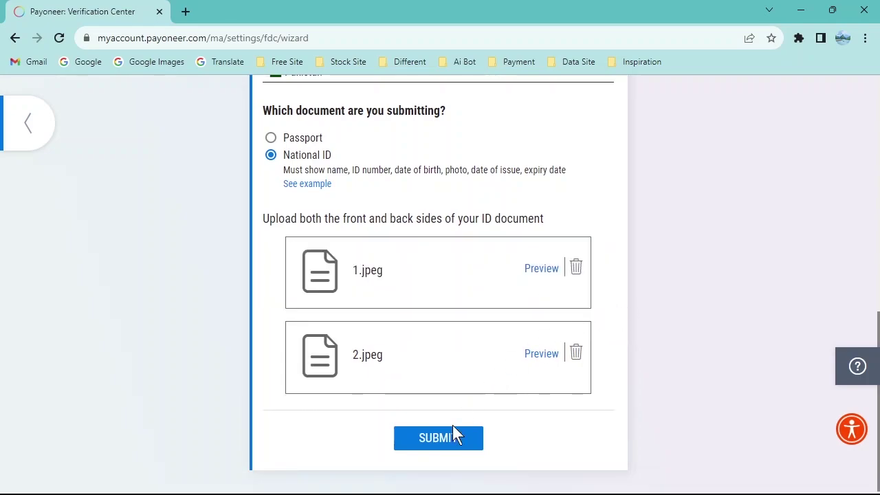
pyautogui.click(400, 444)
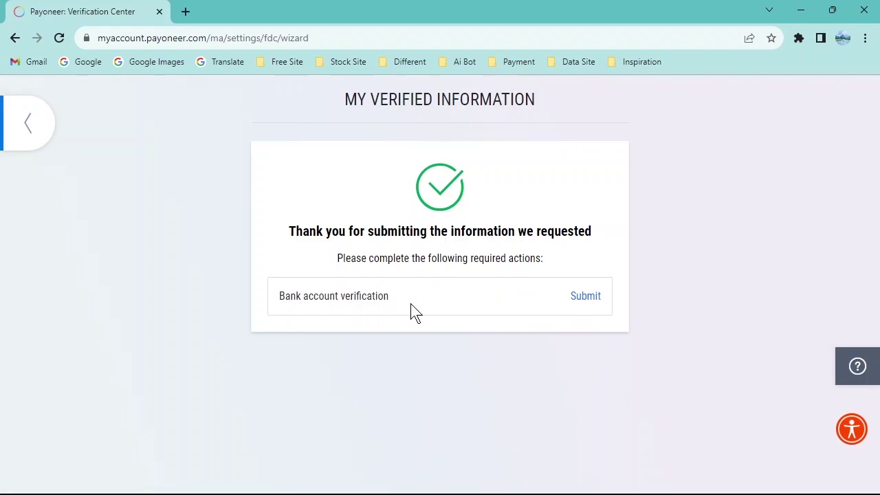
# Start the bank account verification request and open its example bank statement.
pyautogui.click(580, 300)
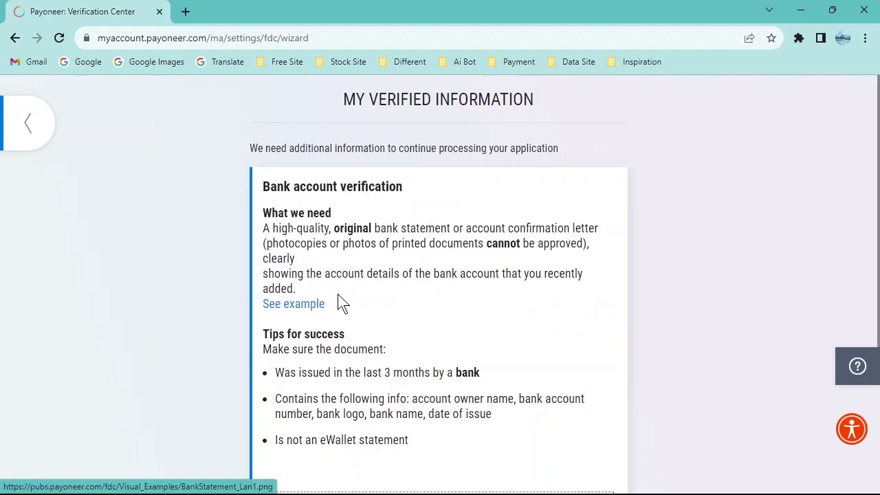
pyautogui.scroll(-3, 339, 300)
pyautogui.scroll(2, 338, 292)
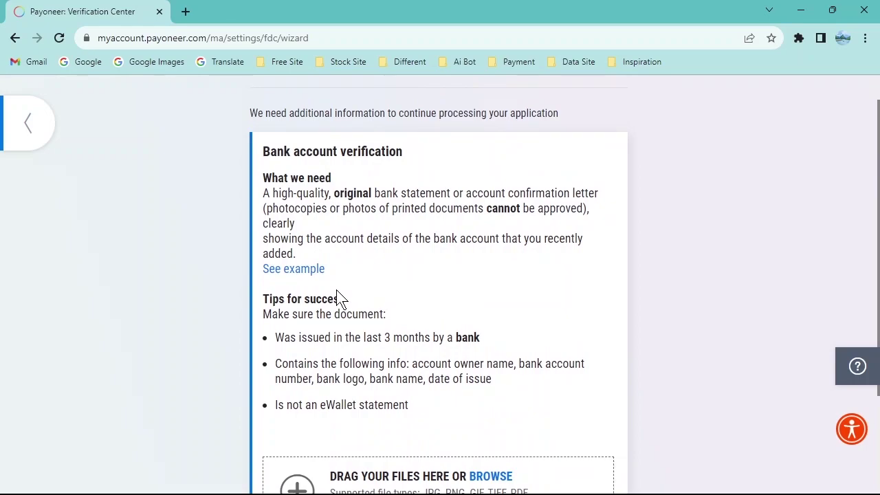
pyautogui.click(294, 271)
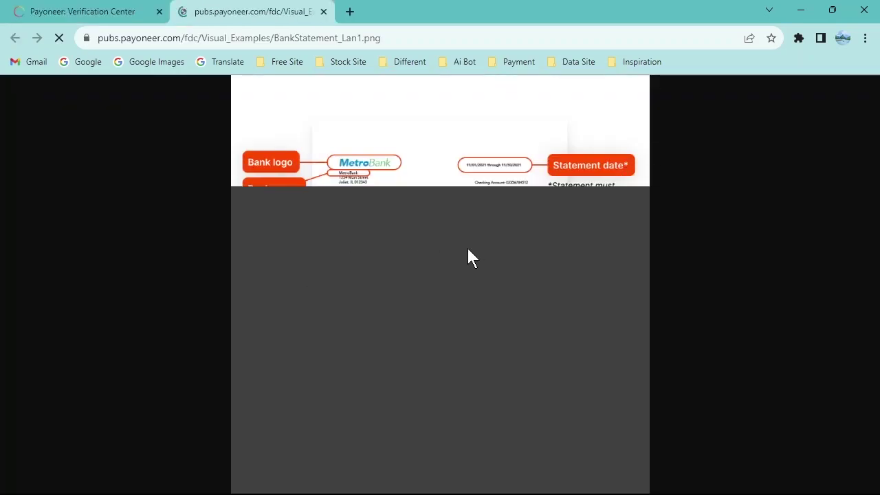
# Enlarge and read through the example bank statement, then return to the Payoneer upload page.
pyautogui.click(418, 227)
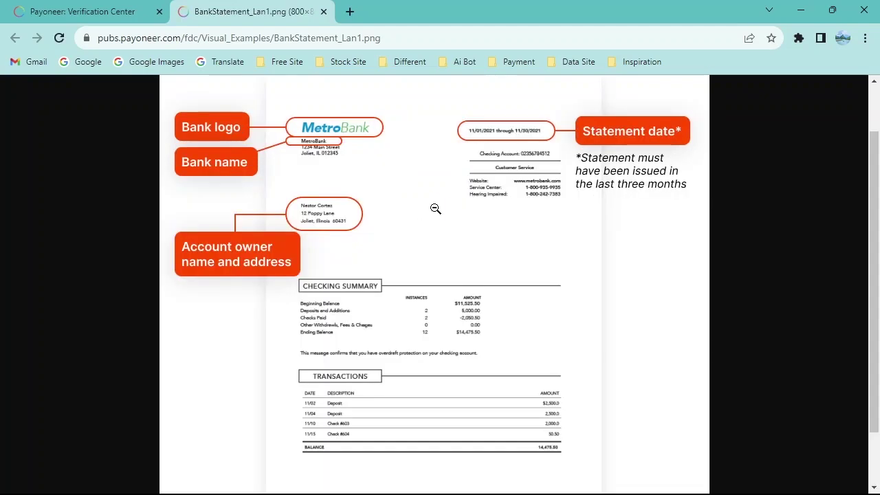
pyautogui.hotkey('ctrl', '+')
pyautogui.hotkey('ctrl', '+')
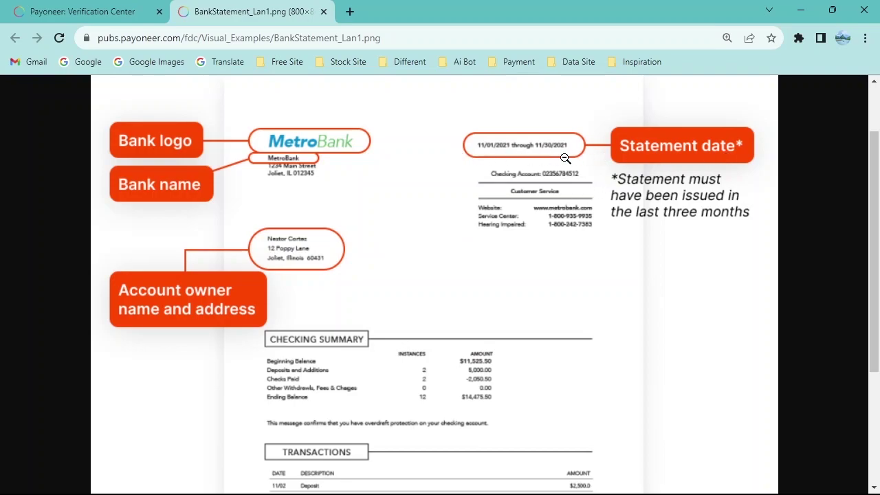
pyautogui.scroll(-3, 565, 257)
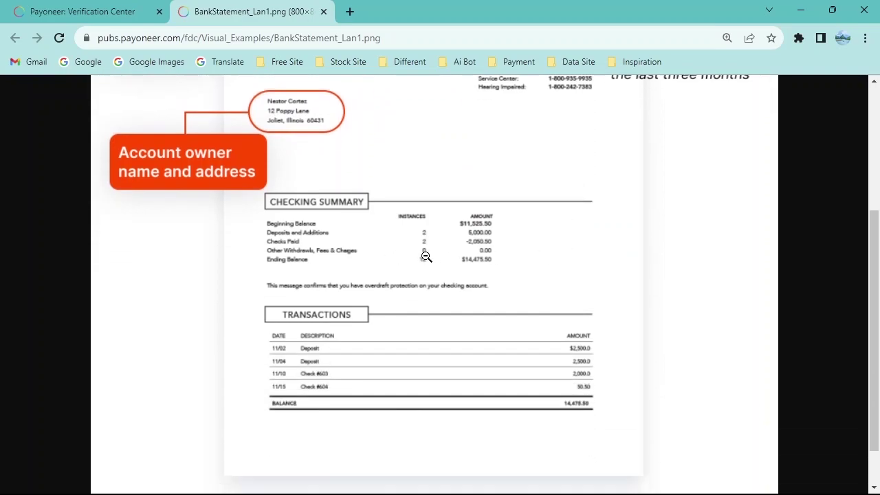
pyautogui.scroll(-1, 444, 255)
pyautogui.scroll(3, 443, 256)
pyautogui.scroll(-2, 443, 257)
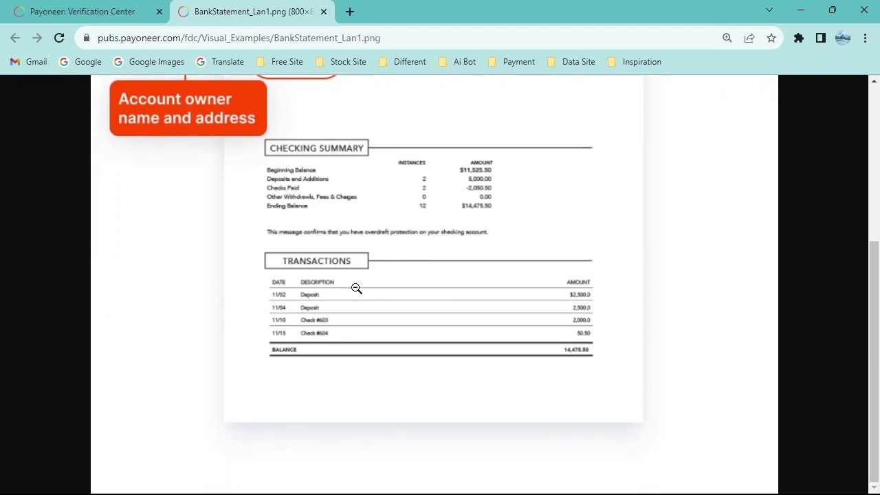
pyautogui.click(359, 196)
pyautogui.scroll(2, 361, 198)
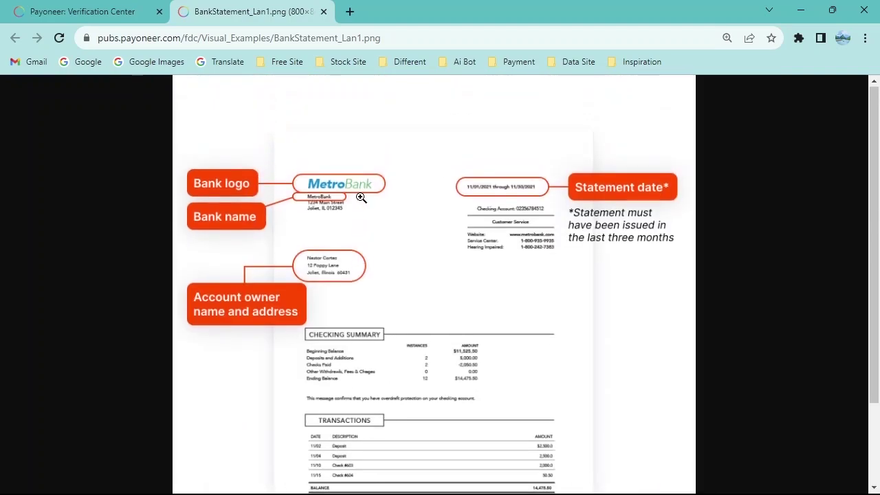
pyautogui.scroll(-2, 361, 198)
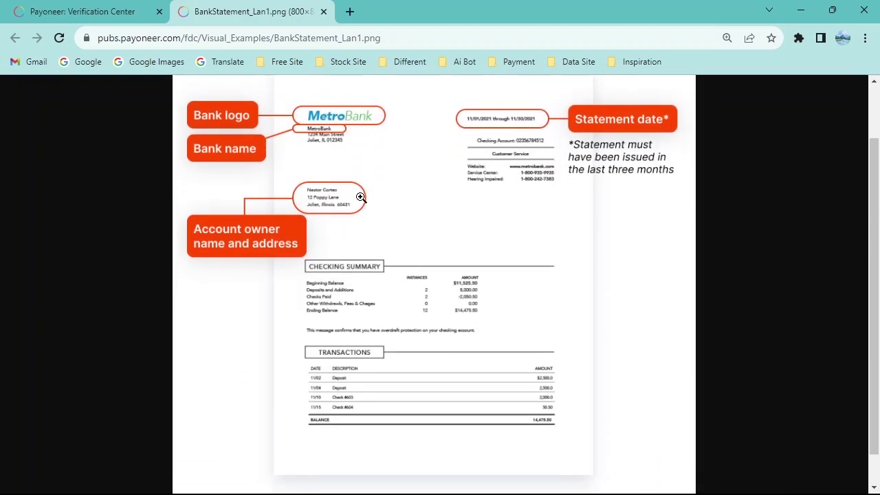
pyautogui.scroll(2, 360, 197)
pyautogui.hotkey('ctrl', 'shift', 'Tab')
pyautogui.scroll(-3, 481, 294)
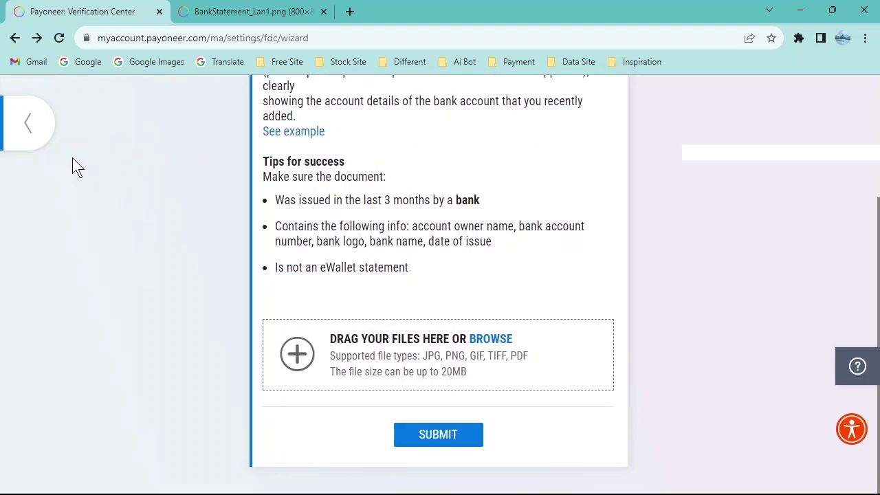
# Confirm in History that the National ID is Under review, then return to Open items.
pyautogui.click(40, 135)
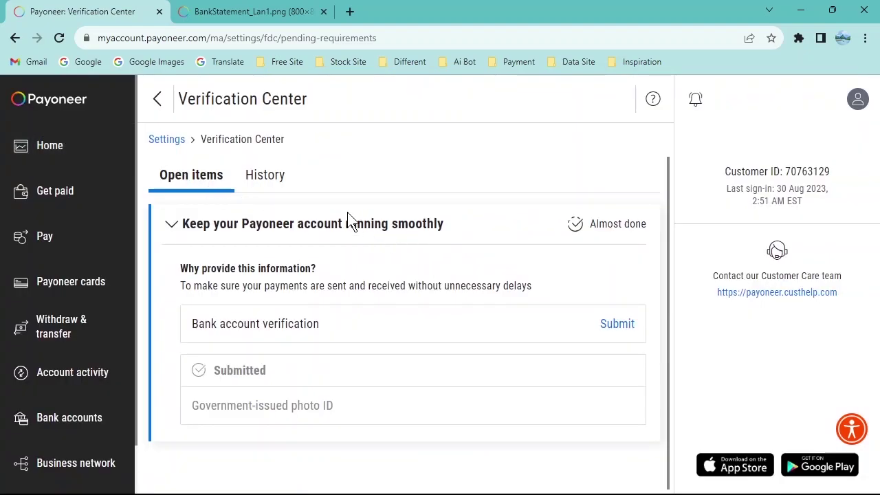
pyautogui.click(277, 180)
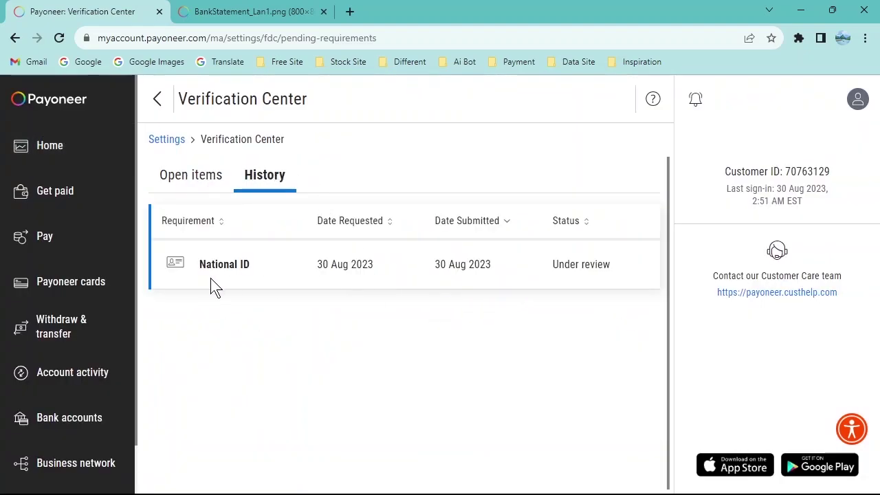
pyautogui.moveTo(204, 267); pyautogui.dragTo(247, 266)
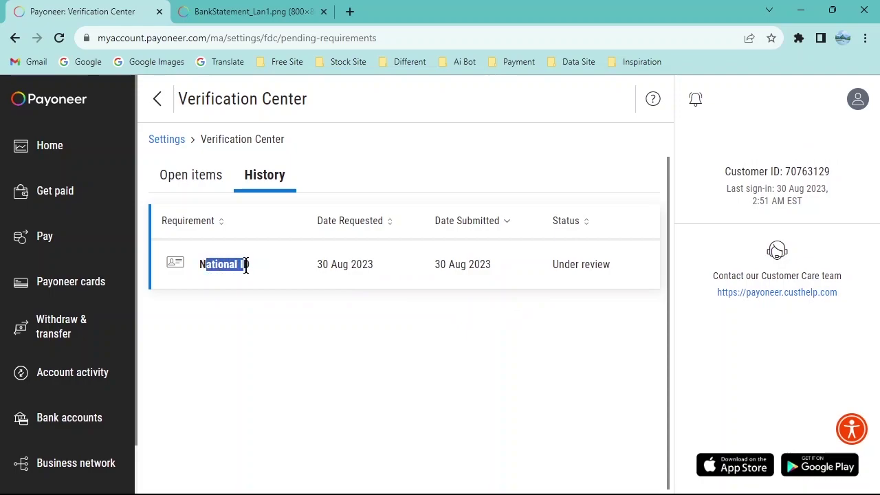
pyautogui.click(255, 267)
pyautogui.moveTo(554, 265); pyautogui.dragTo(617, 275)
pyautogui.click(582, 264)
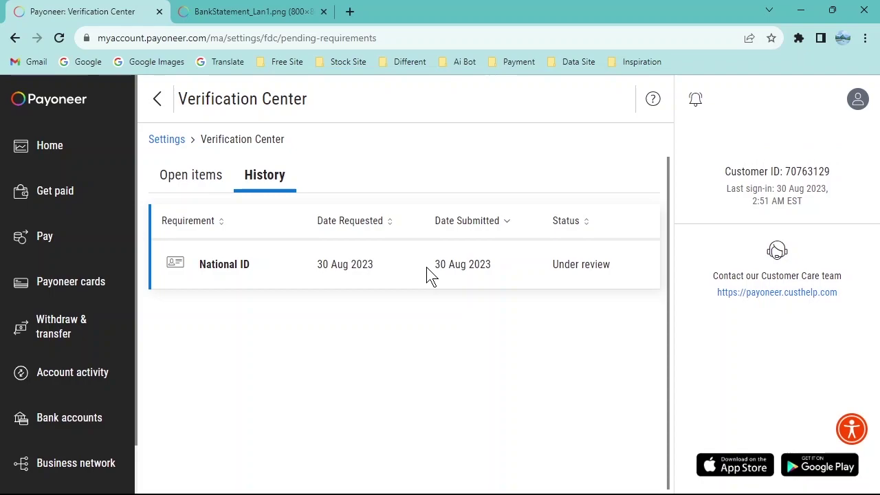
pyautogui.click(187, 185)
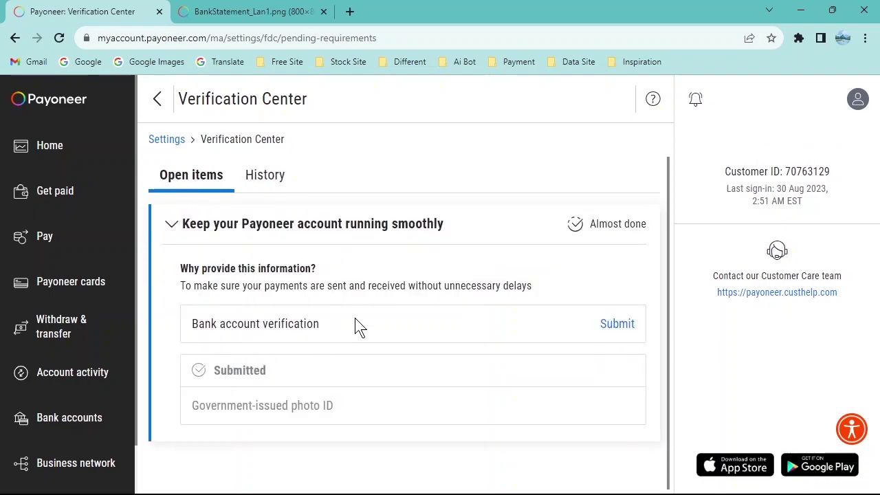
# Go to the Payoneer Home page, glancing at the example statement tab before returning.
pyautogui.click(62, 152)
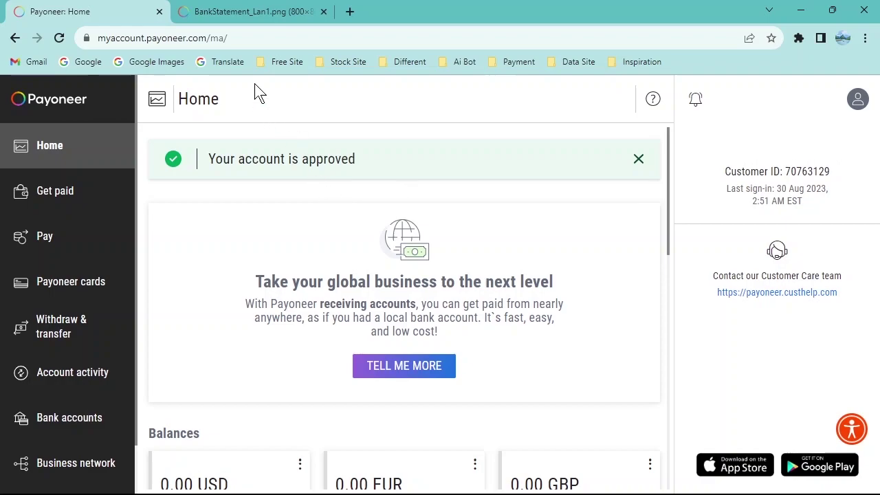
pyautogui.click(219, 9)
pyautogui.click(122, 9)
# Check the Info.rtf notes, then show the top of Vecteezy's free vector home page.
pyautogui.hotkey('alt', 'Tab')
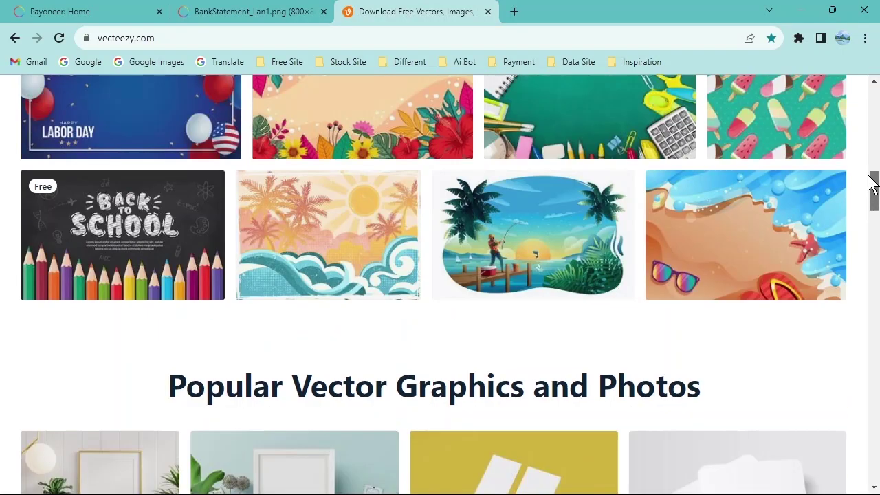
pyautogui.scroll(10, 818, 209)
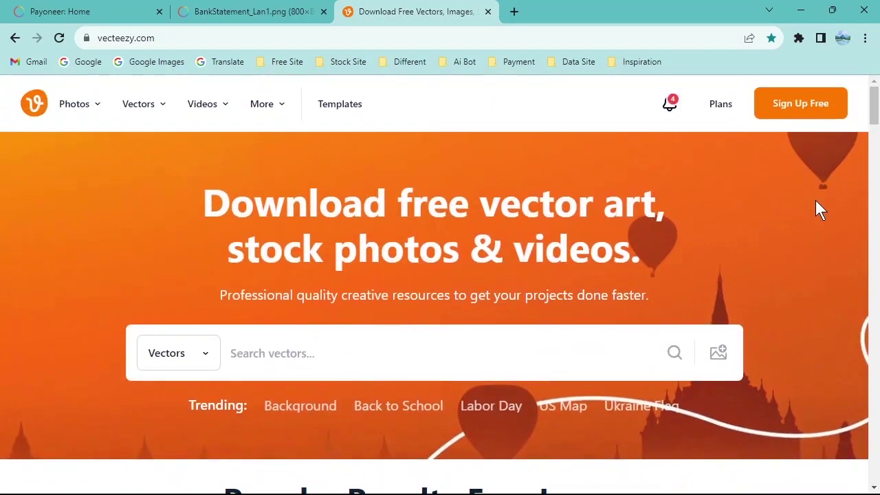